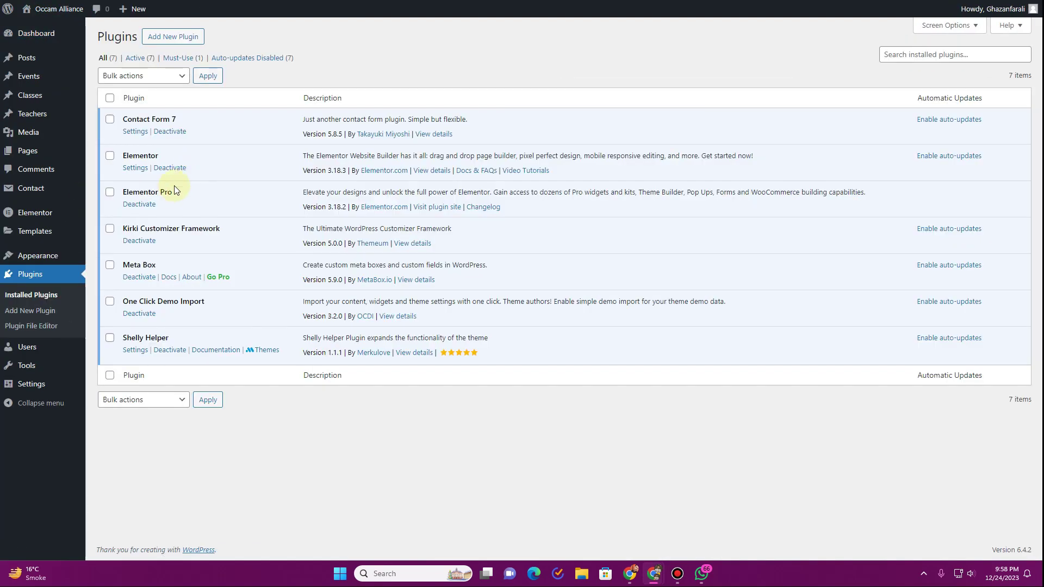
Open Elementor's settings at the Experiments and Features section from the installed plugins page.
triple_click(173, 192)
click(194, 194)
mouse_move(59, 222)
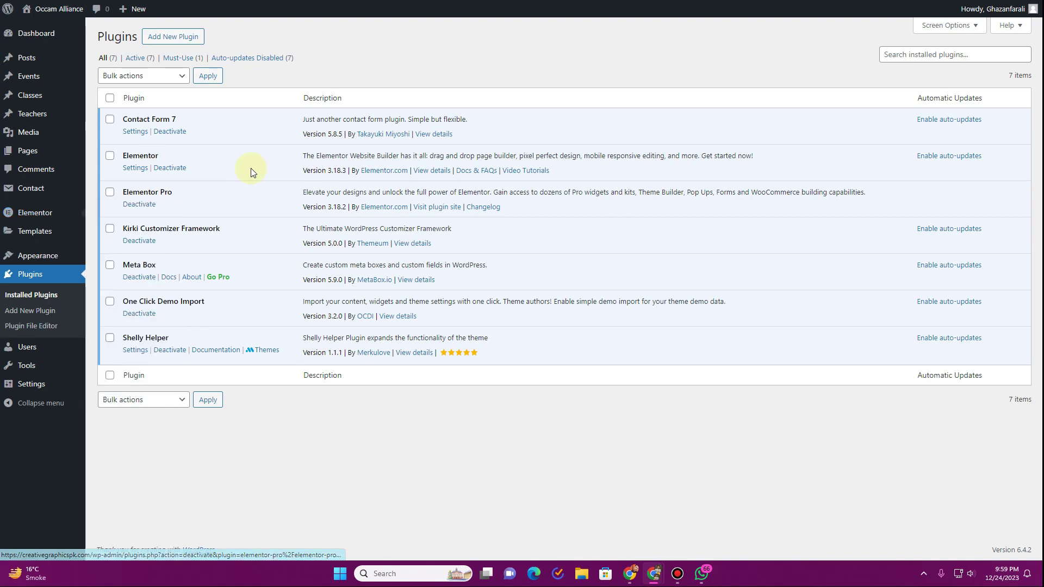
click(273, 67)
Set the Menu experiment to Active, activate the Flexbox Container and Nested Elements features it requires, and save the settings.
scroll(298, 156, down, 2)
scroll(298, 158, down, 9)
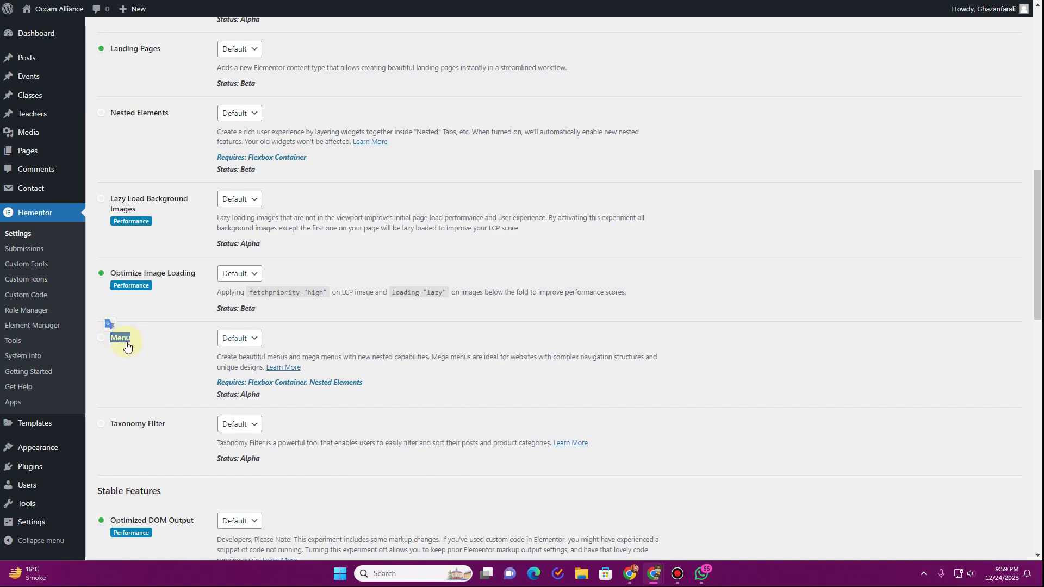
click(249, 339)
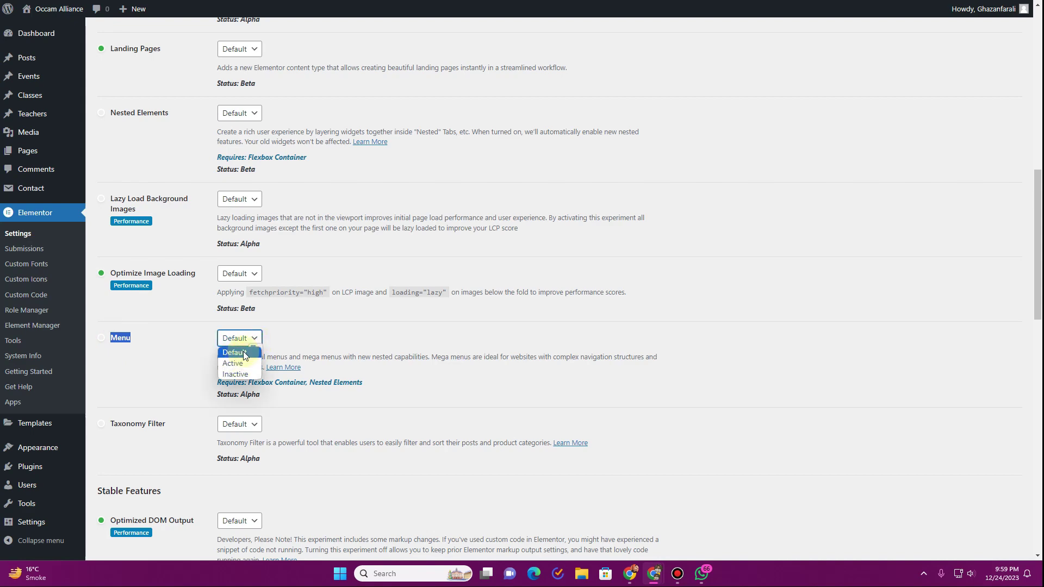
click(233, 363)
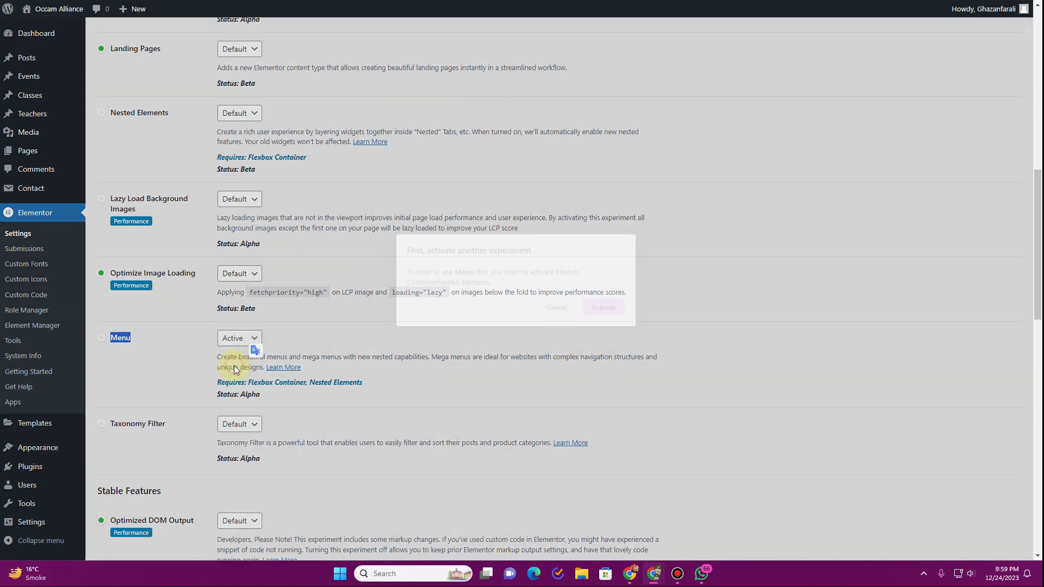
click(603, 308)
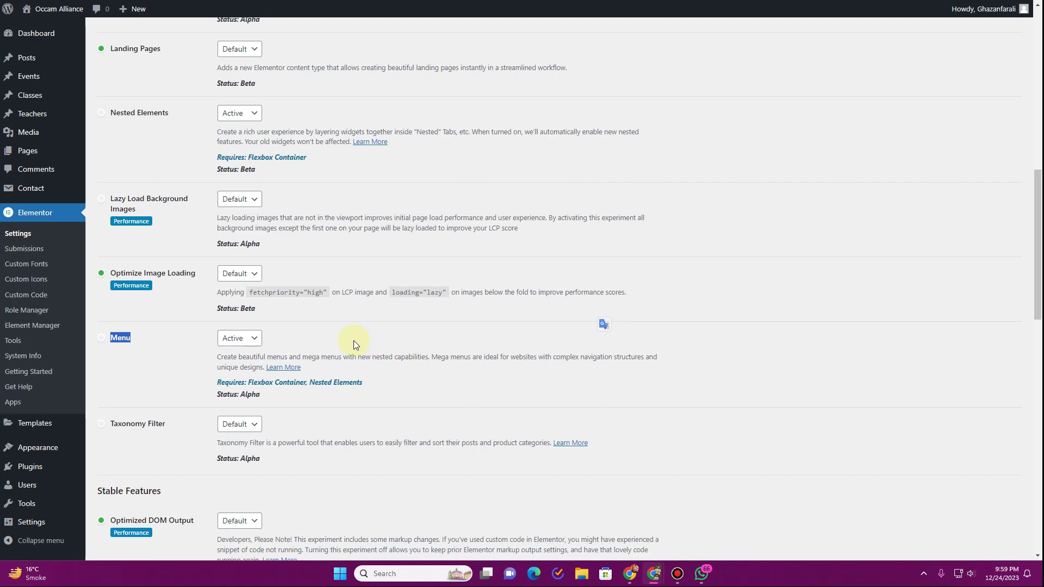
scroll(306, 332, down, 5)
scroll(305, 333, down, 5)
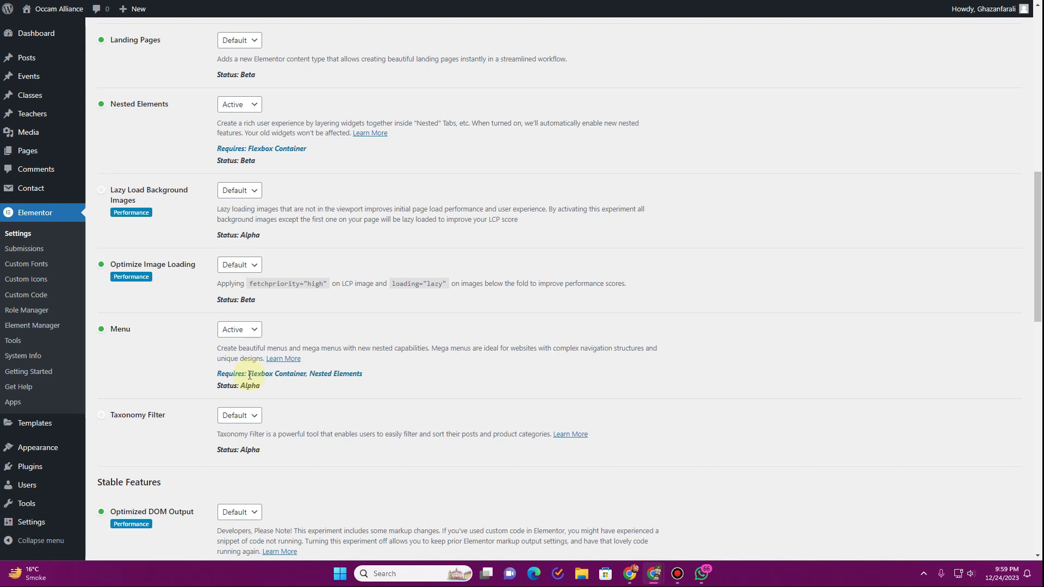
Review the Menu experiment's requirements and status, and look through the list of ongoing experiments.
drag(317, 375, 366, 373)
click(240, 160)
drag(241, 389, 259, 388)
scroll(204, 331, up, 2)
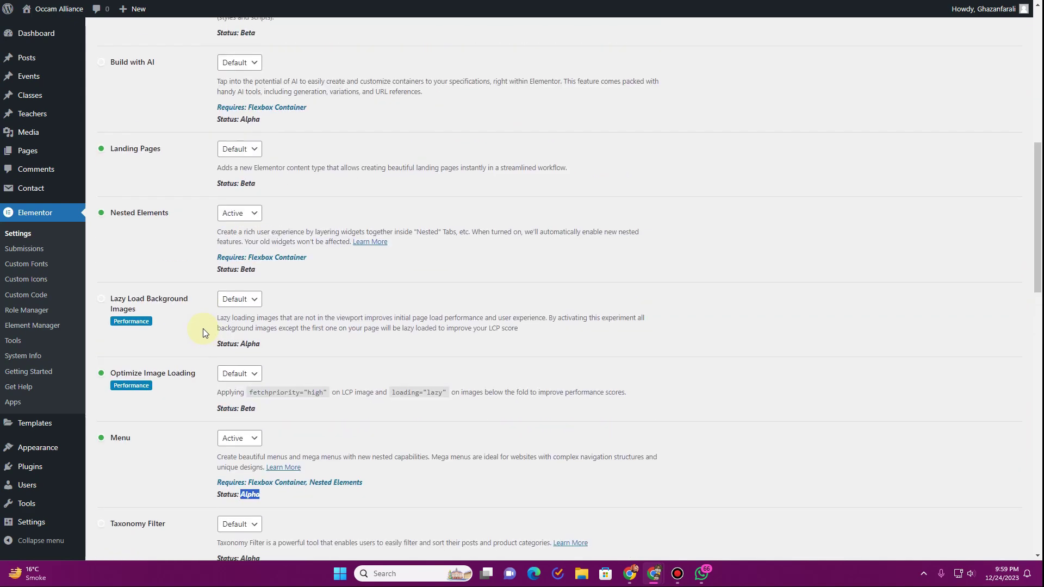
scroll(203, 328, up, 6)
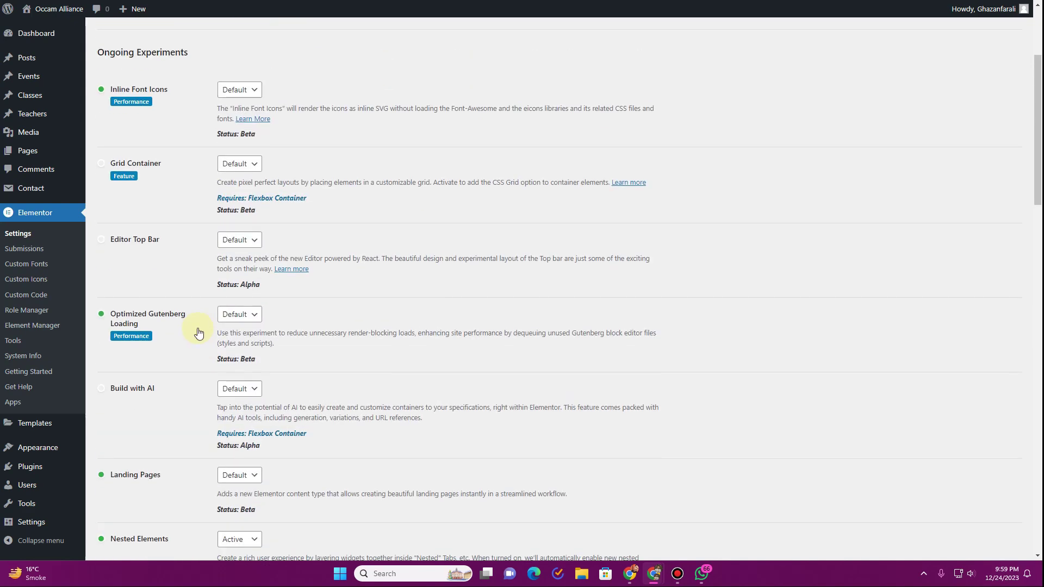
scroll(198, 332, up, 3)
scroll(198, 331, down, 8)
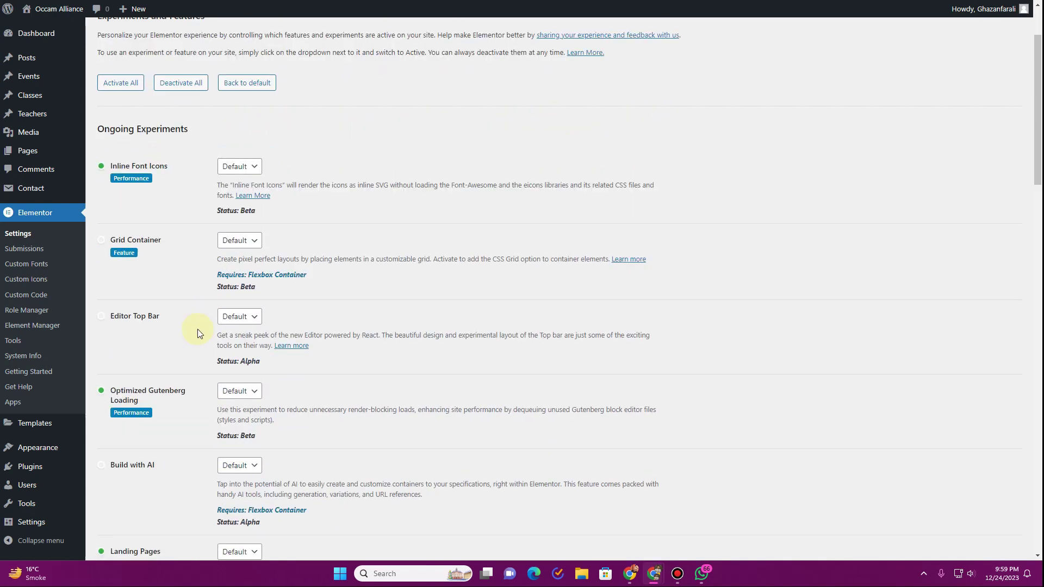
scroll(198, 331, down, 6)
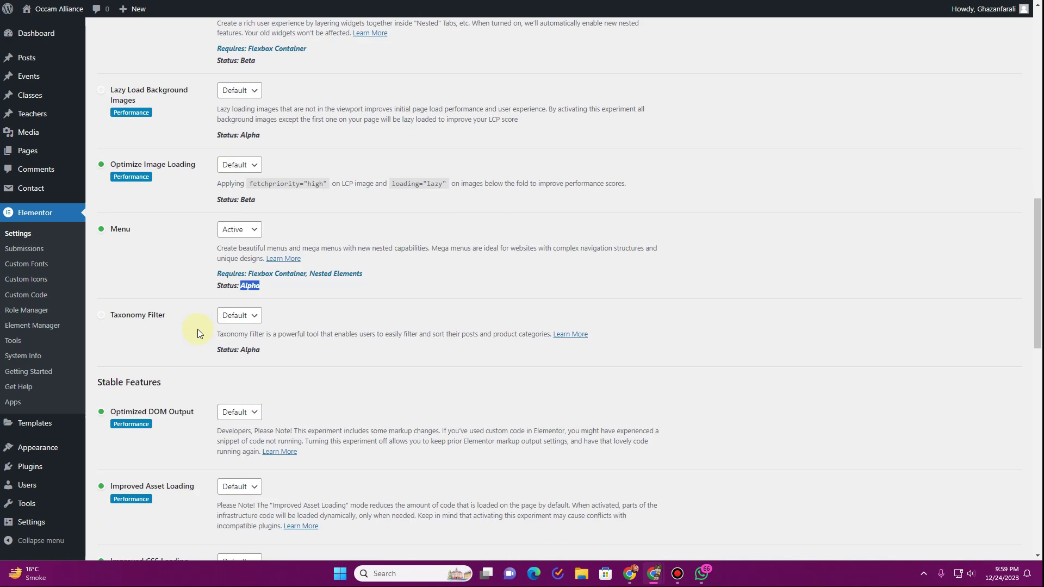
scroll(197, 330, up, 13)
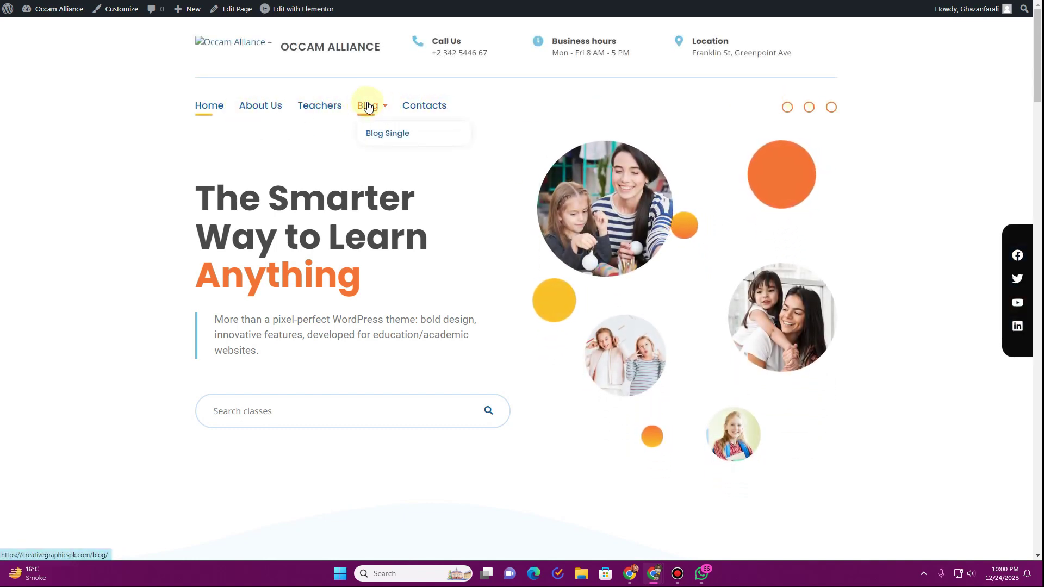
Open the Home Header section of the site's home page in the Elementor editor.
mouse_move(302, 15)
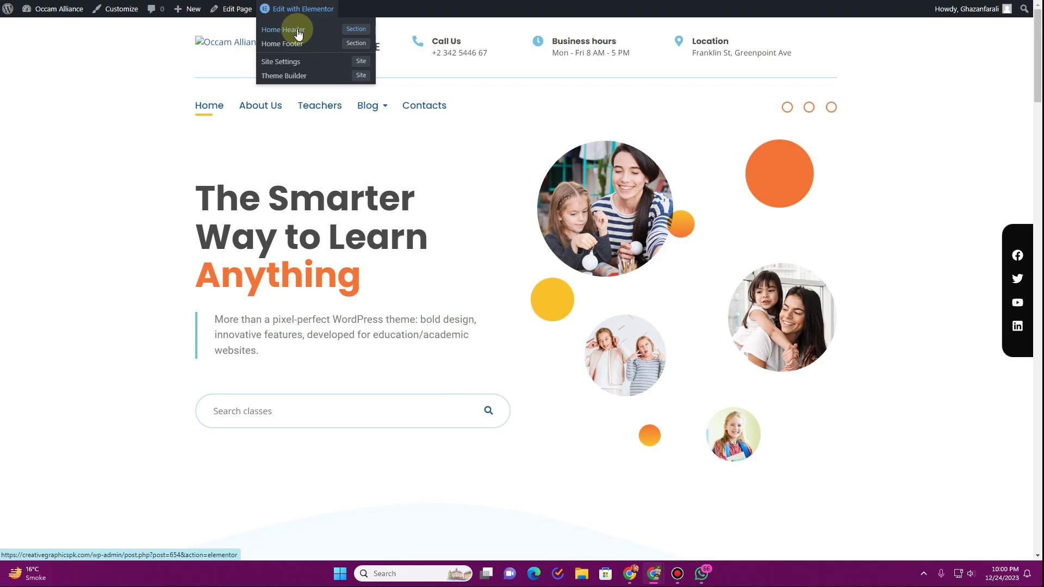
click(297, 30)
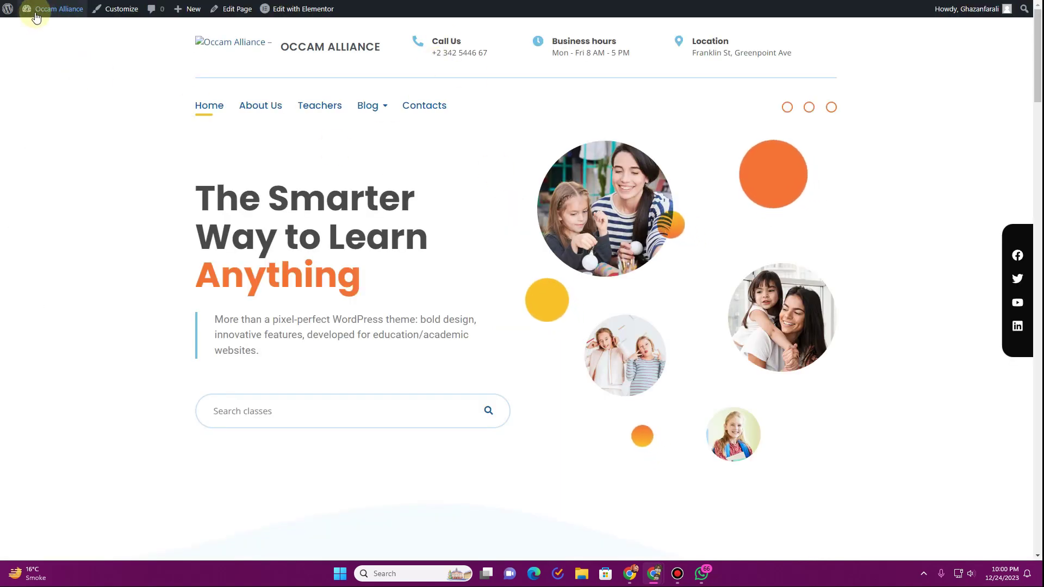
Open the Header templates in the Theme Builder from the site's dashboard and start adding a new header.
mouse_move(49, 9)
click(43, 34)
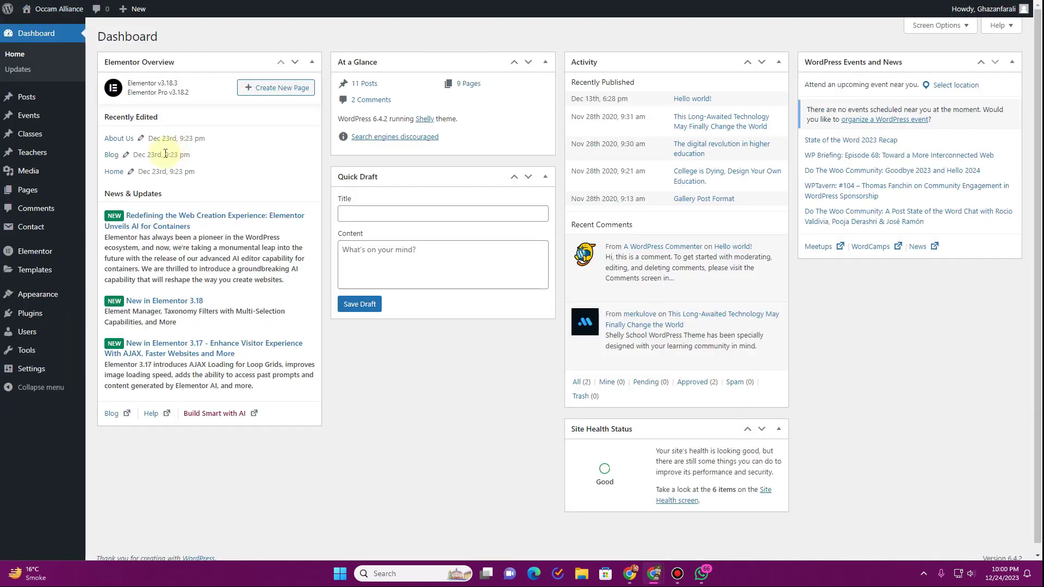
mouse_move(33, 280)
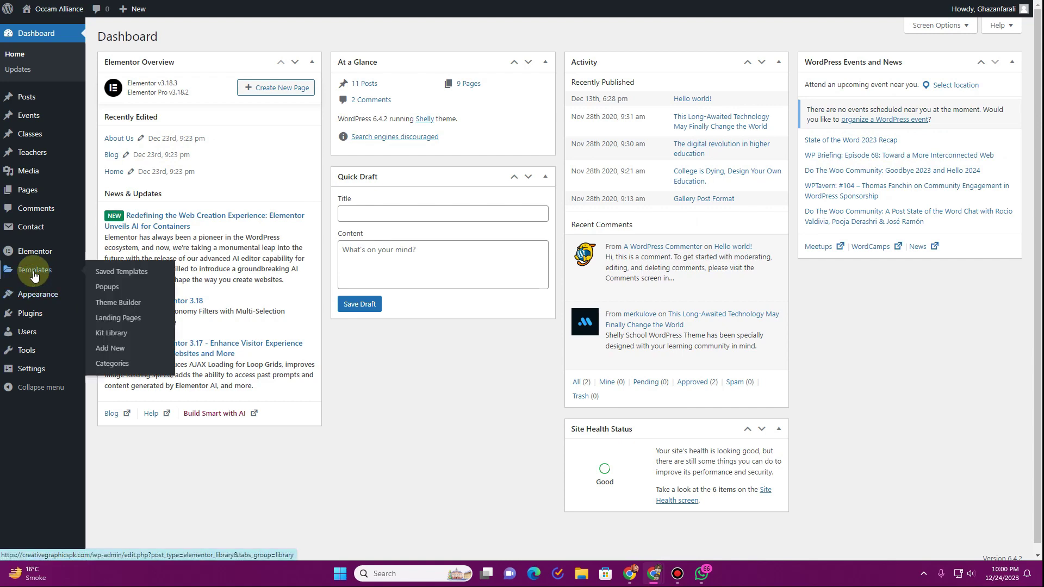
click(148, 308)
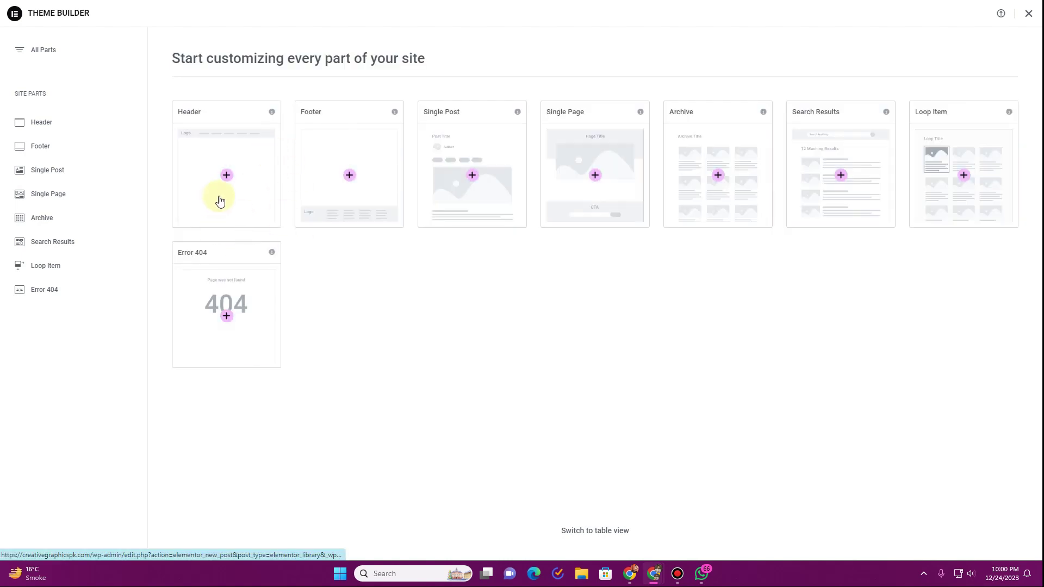
click(46, 123)
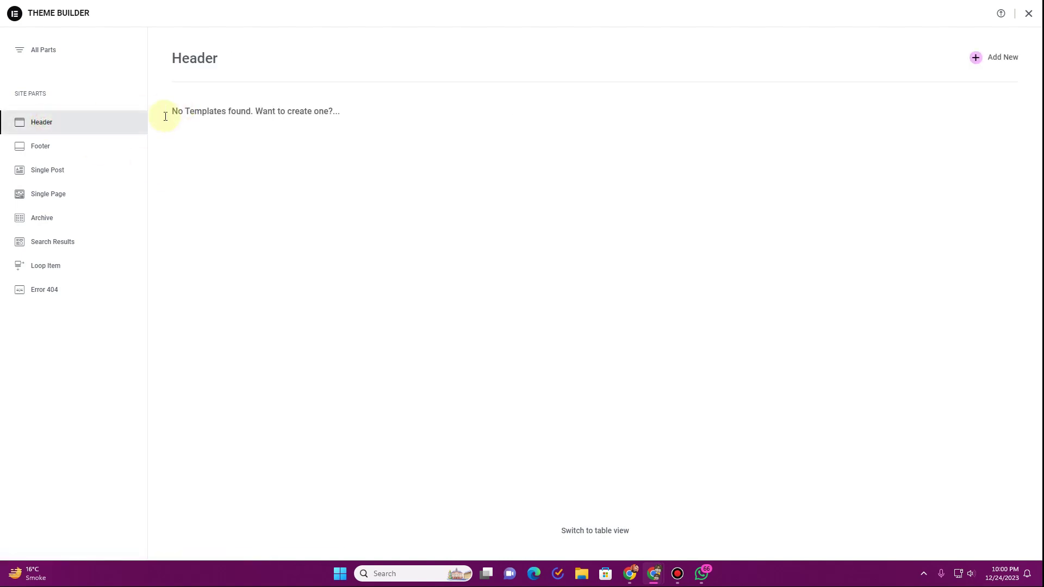
click(1003, 61)
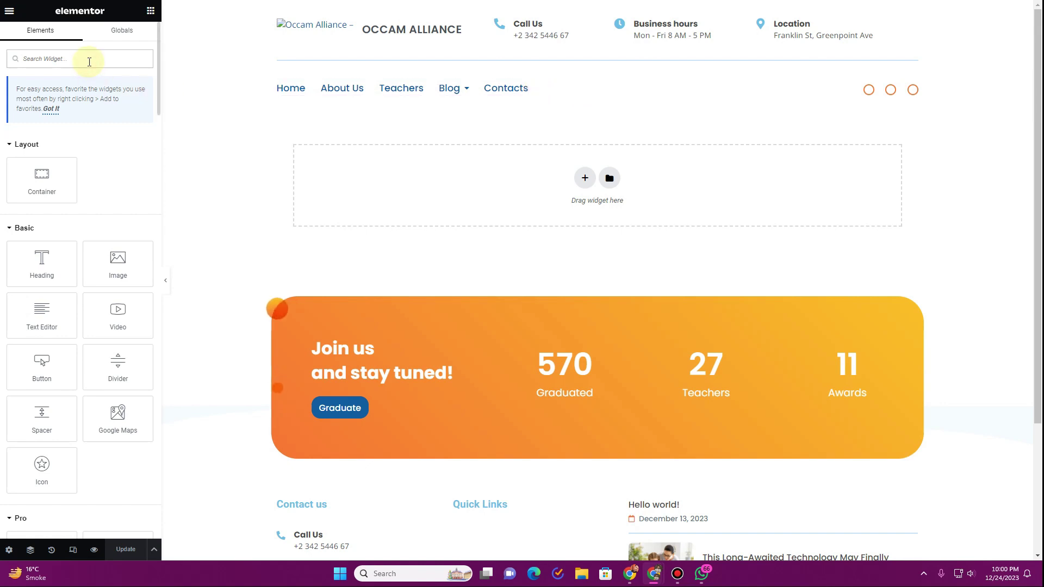
Search the widgets for "menu" and add the Menu widget to the header, directly below the existing navigation.
click(89, 62)
text(menu)
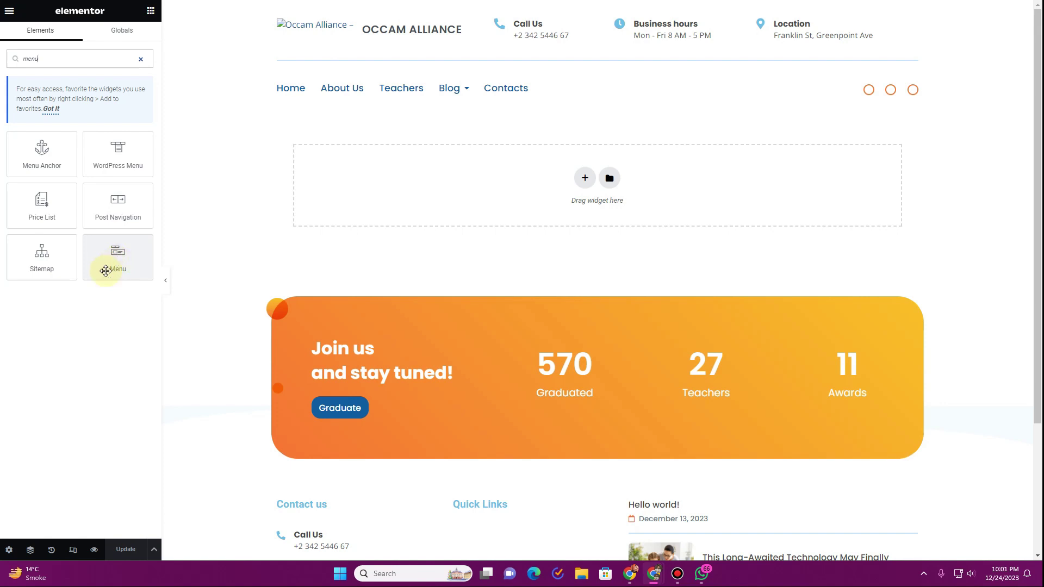
drag(105, 256, 476, 93)
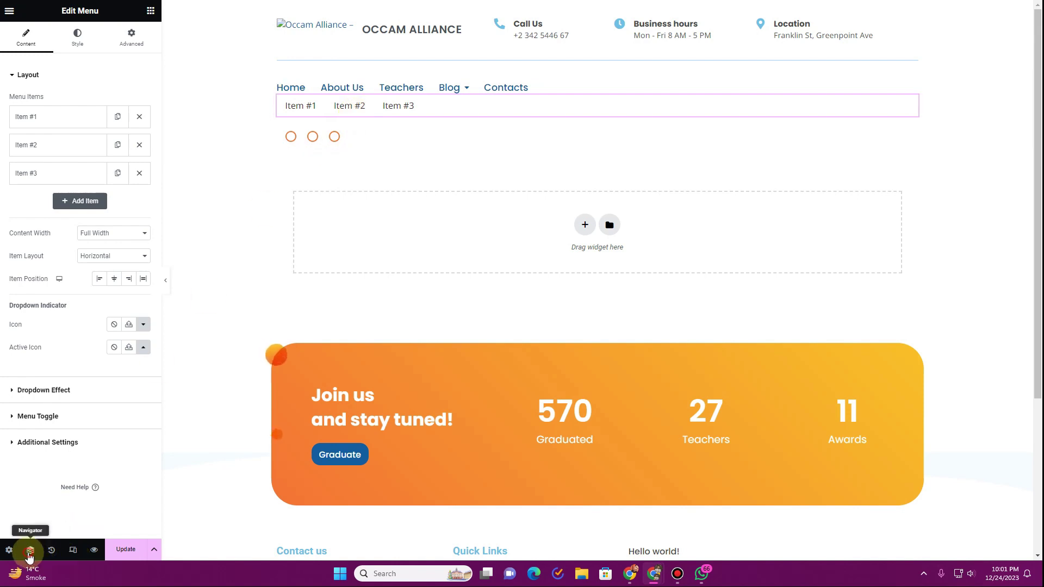
Show the Navigator and move the Menu widget below Shelly Social Icons in the header column.
click(30, 549)
click(921, 165)
drag(923, 178, 922, 193)
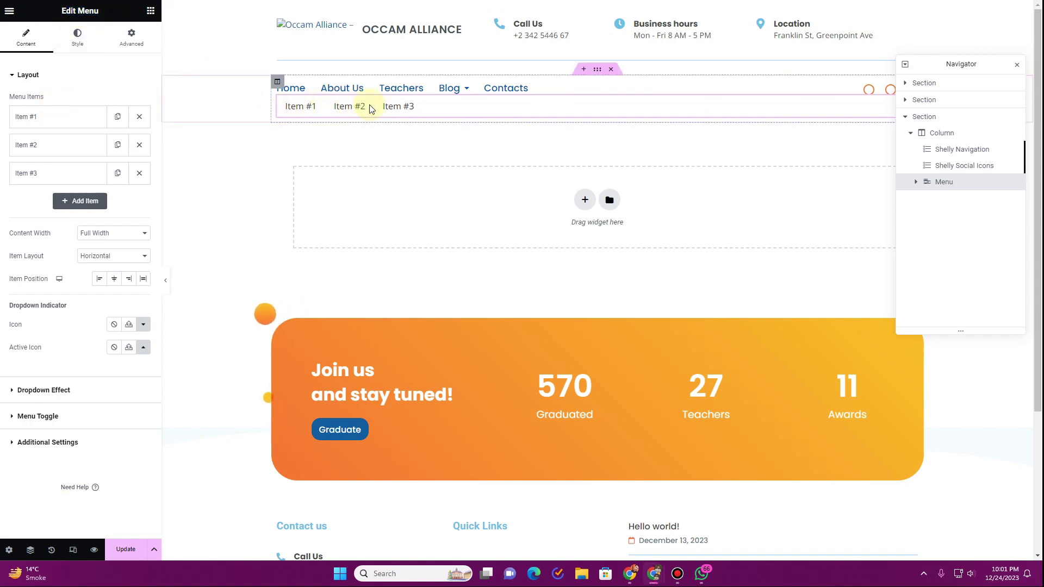
Rename the first menu item to "Home" and the second to "About Us".
click(33, 116)
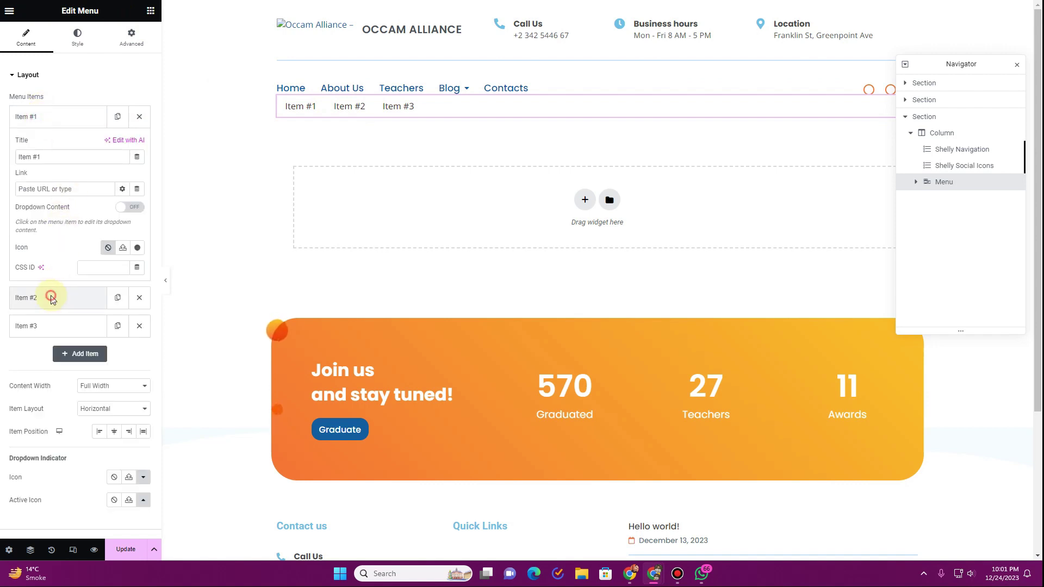
click(51, 298)
click(42, 329)
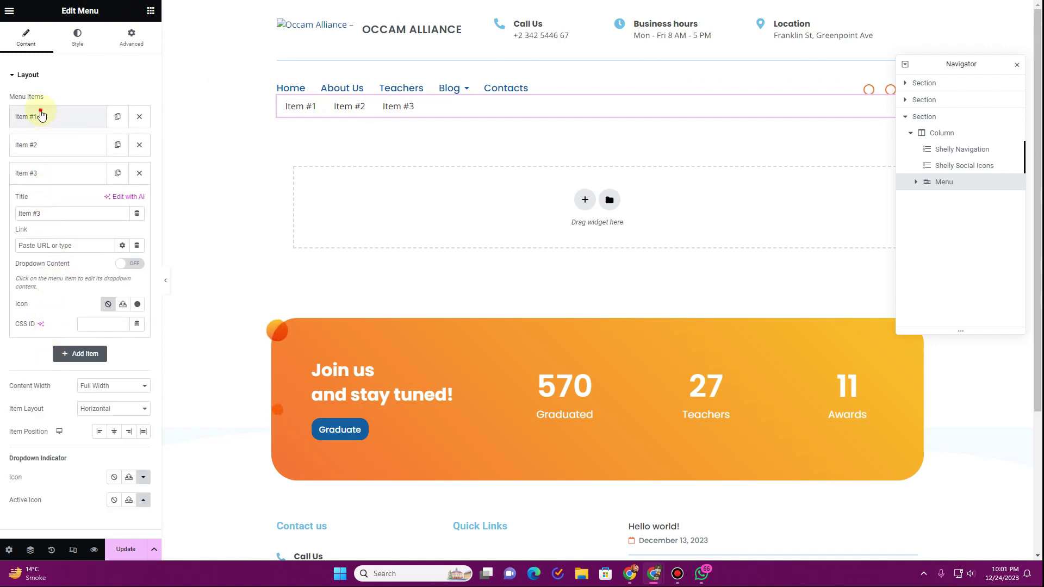
click(41, 116)
click(56, 163)
key(ctrl+a)
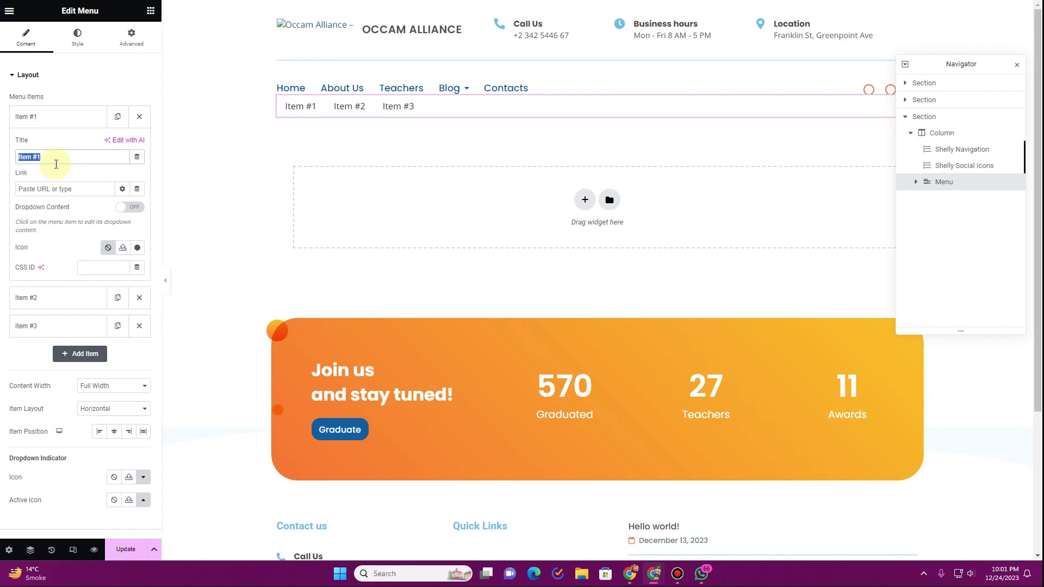
text(Home)
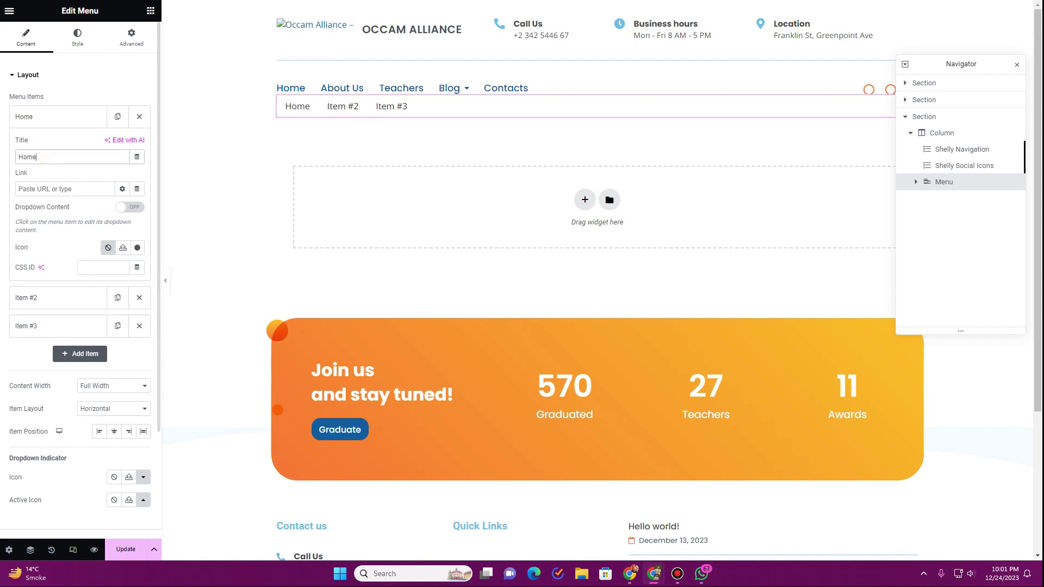
click(98, 297)
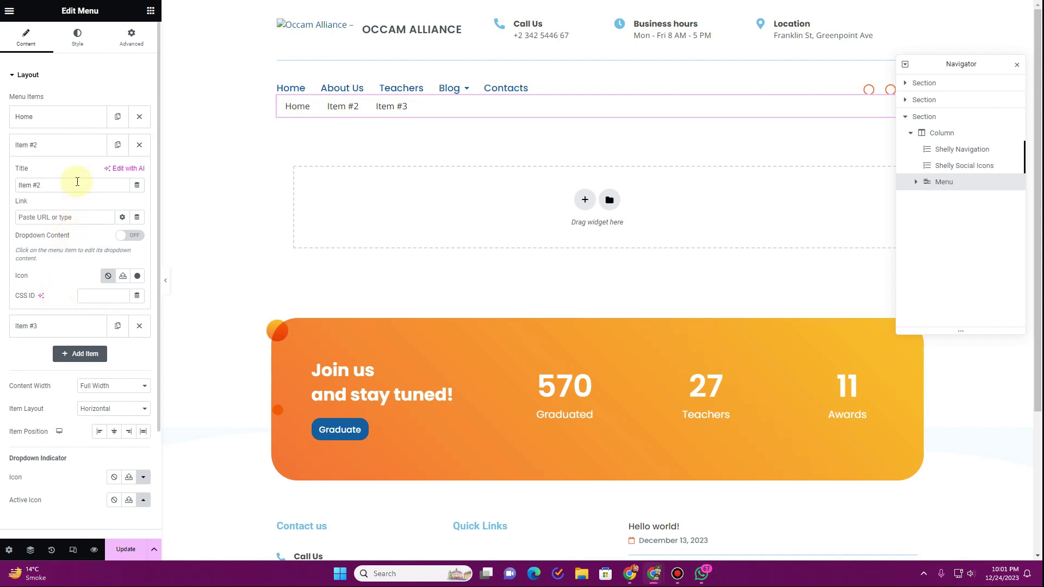
text(About Us)
Rename the third menu item to "Mega Menu" and turn on its dropdown content.
click(39, 326)
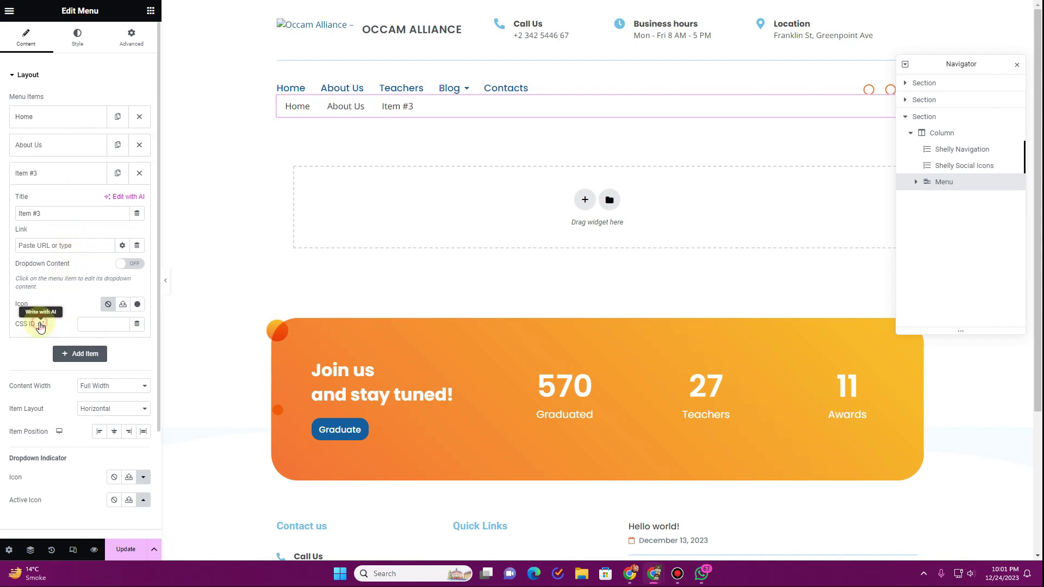
triple_click(61, 213)
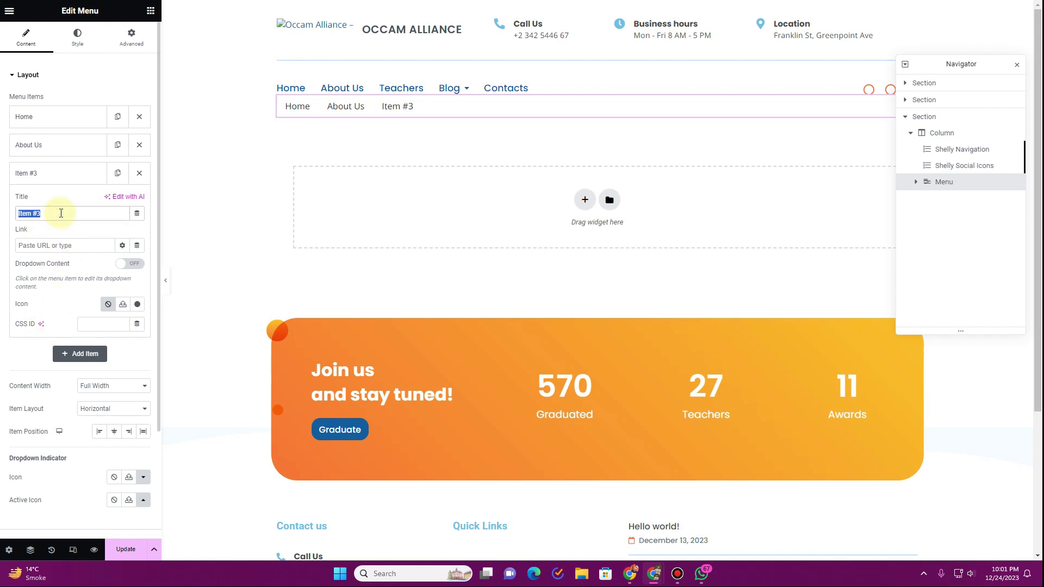
text(Mega Menu)
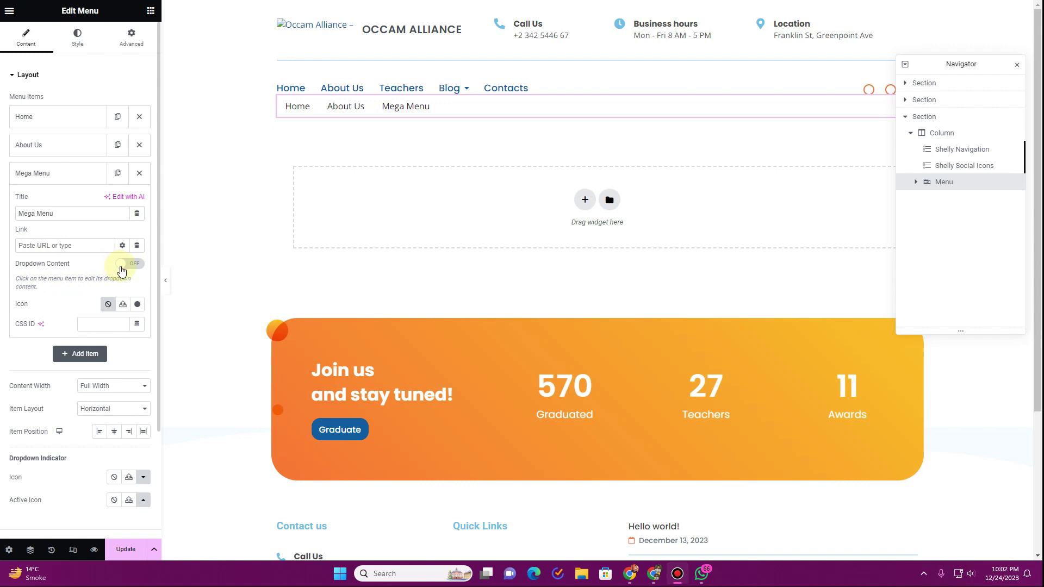
click(128, 269)
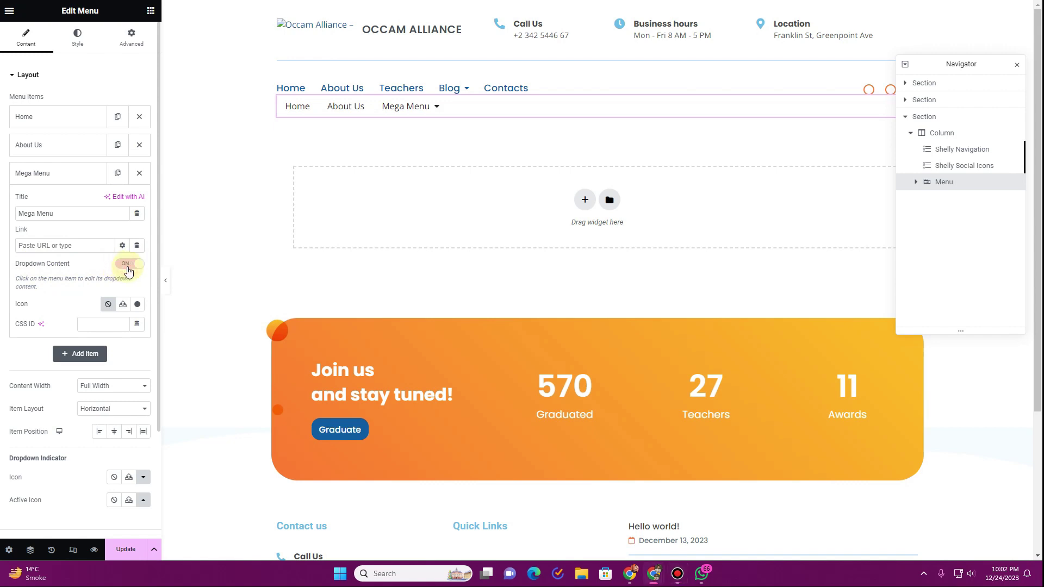
Try a downward chevron from the icon library as the Mega Menu item's icon, and remove it again.
click(139, 305)
click(440, 116)
text(arrow)
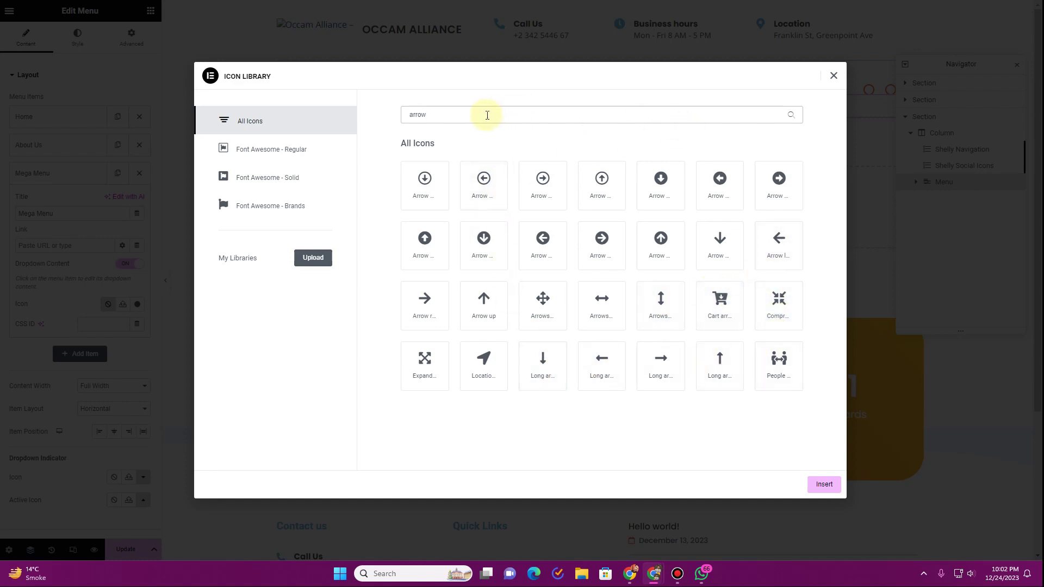
drag(675, 113, 397, 116)
text(chev)
click(661, 188)
click(824, 484)
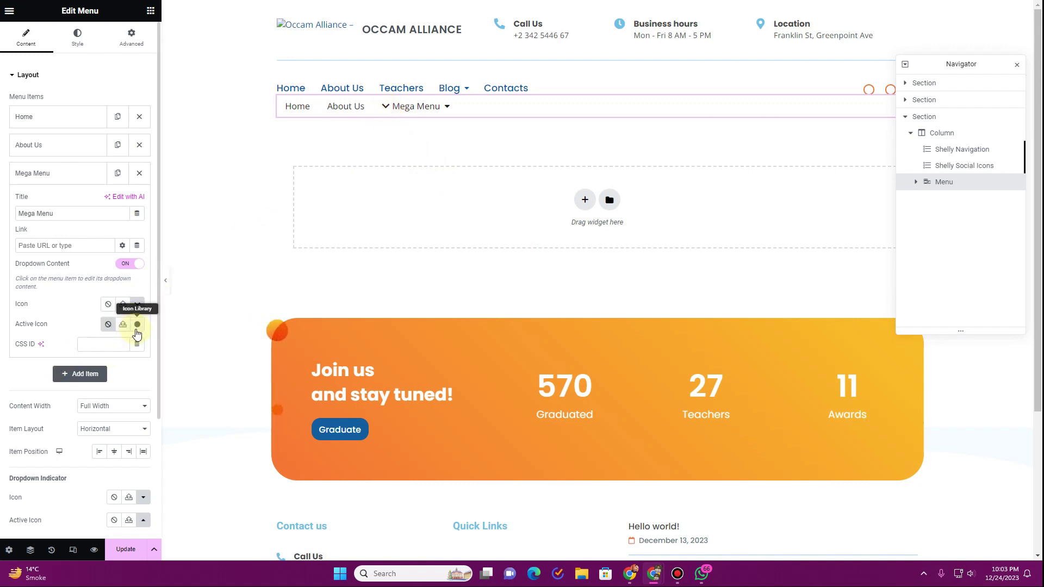
click(107, 306)
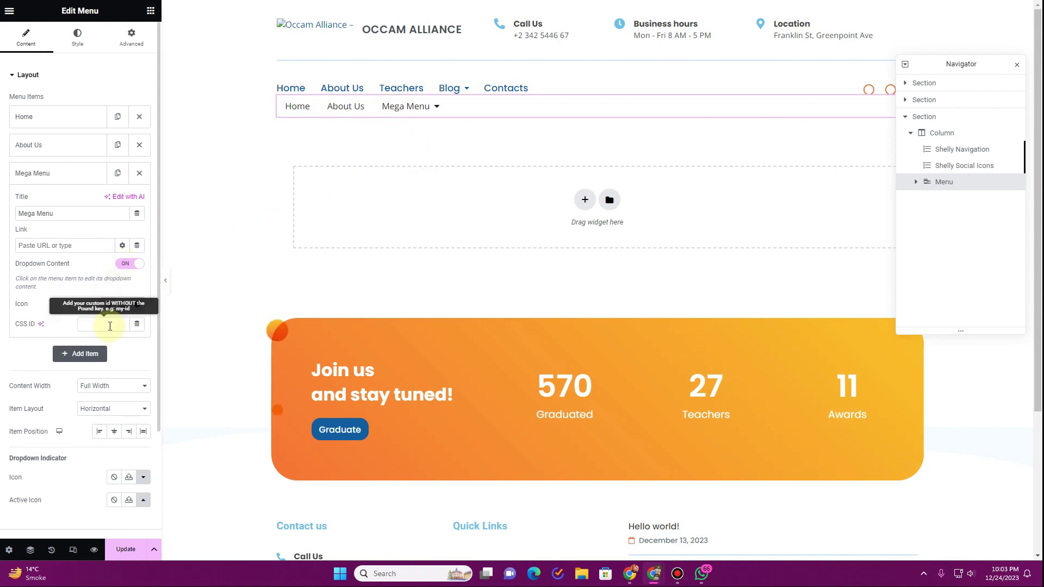
Expand the Mega Menu item's dropdown and set the Menu widget's dropdown menu background to the global Primary color.
click(439, 107)
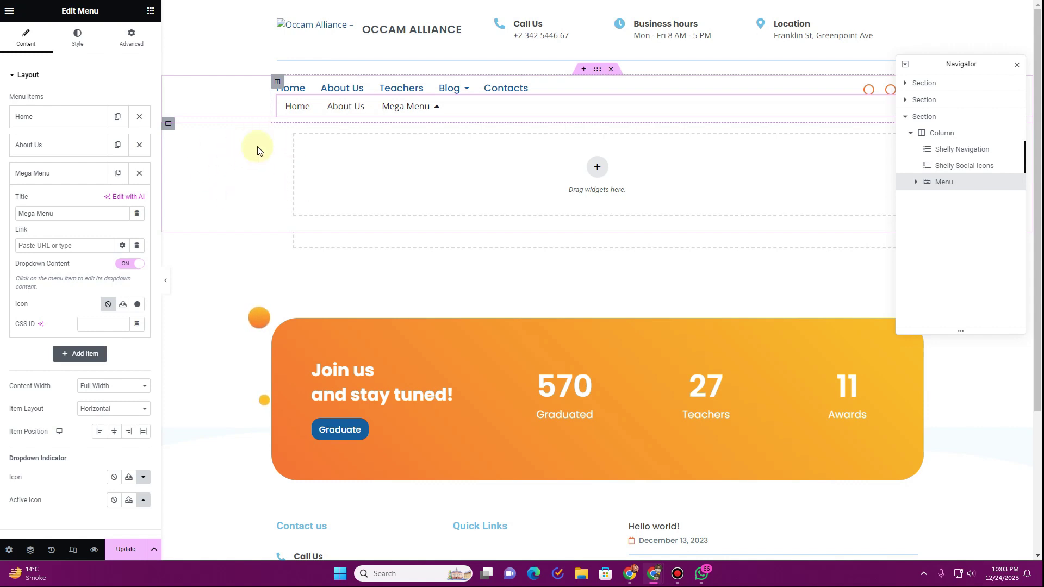
click(84, 43)
scroll(73, 181, down, 2)
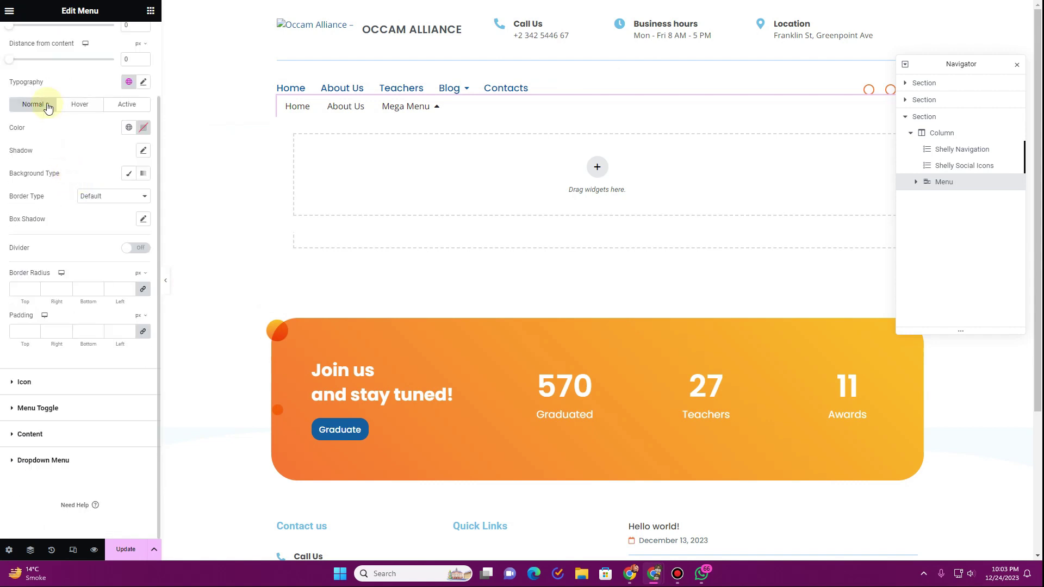
click(44, 469)
click(128, 295)
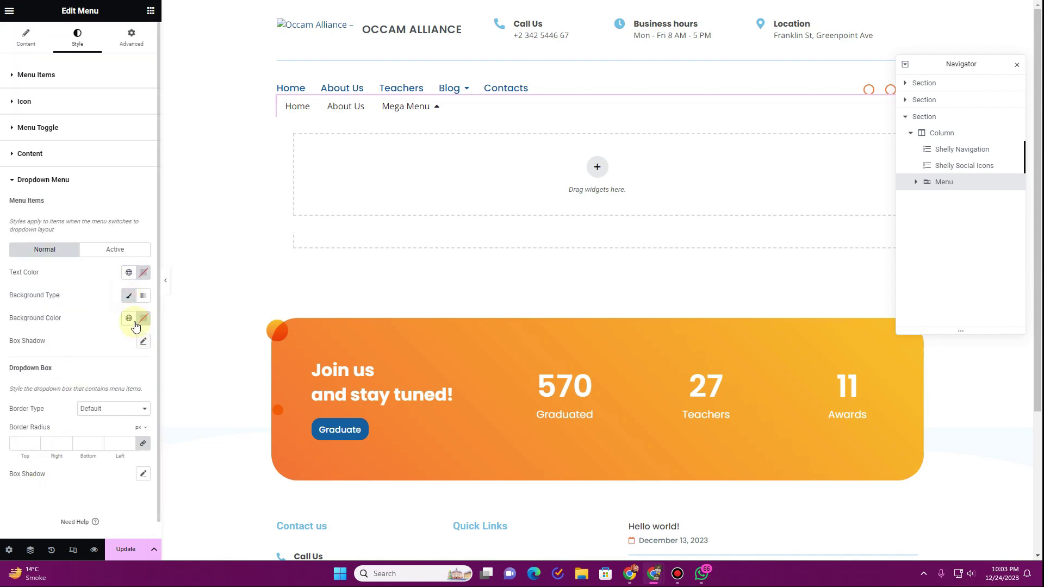
click(129, 320)
click(89, 368)
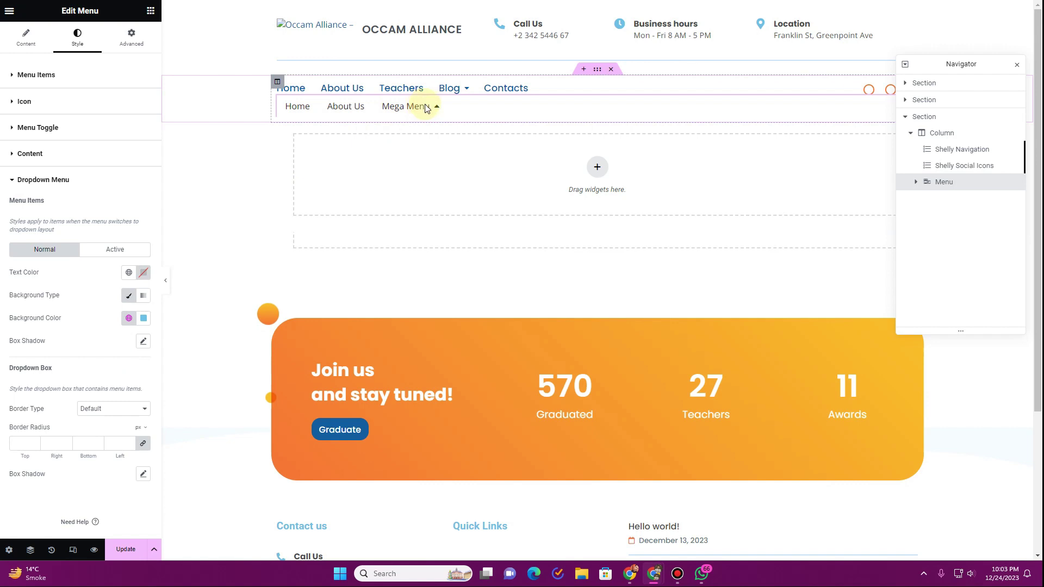
Select the third menu item's dropdown container and set its background to the global Primary color.
click(311, 146)
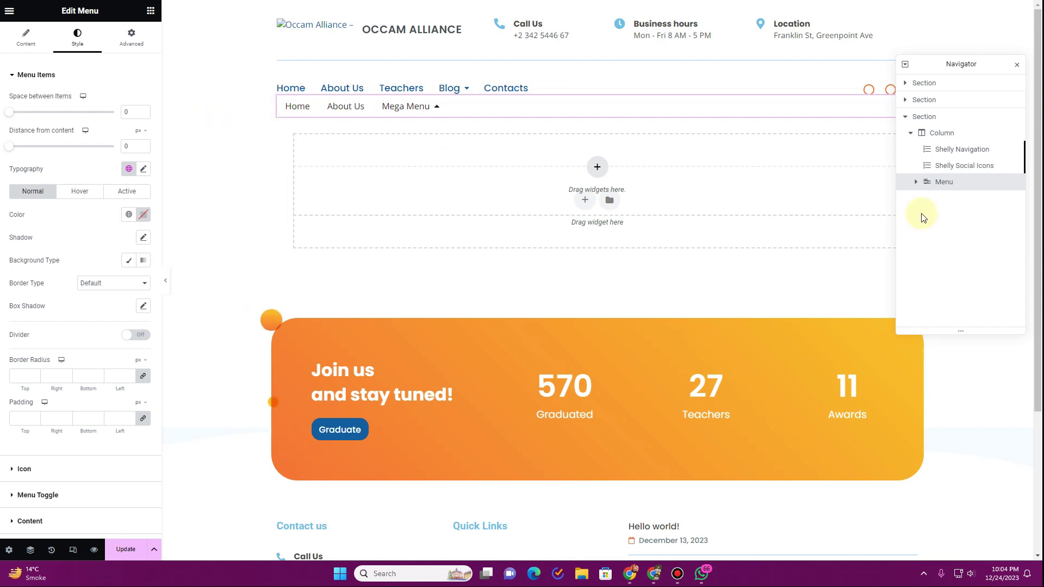
click(916, 182)
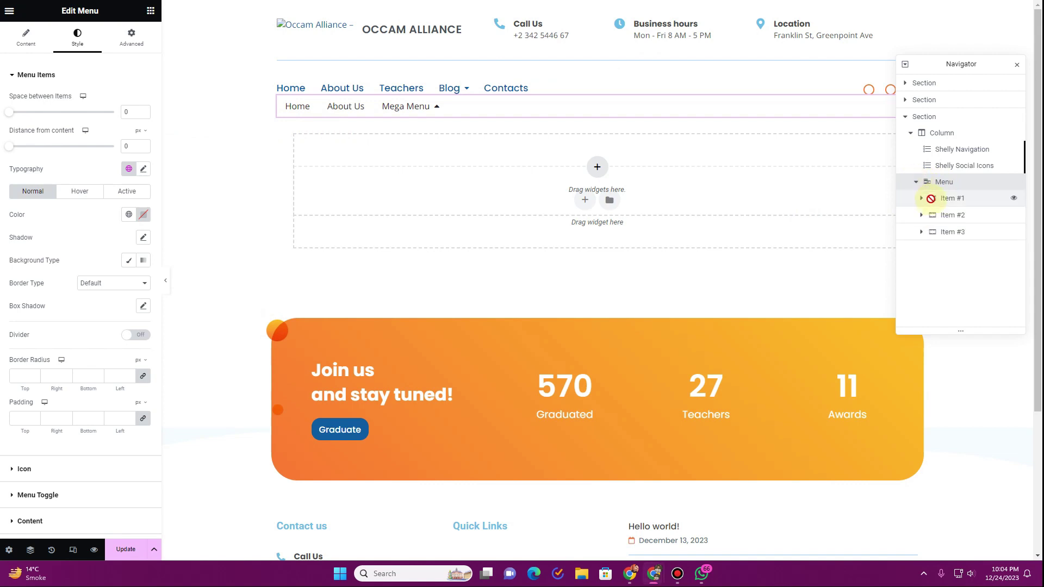
click(920, 231)
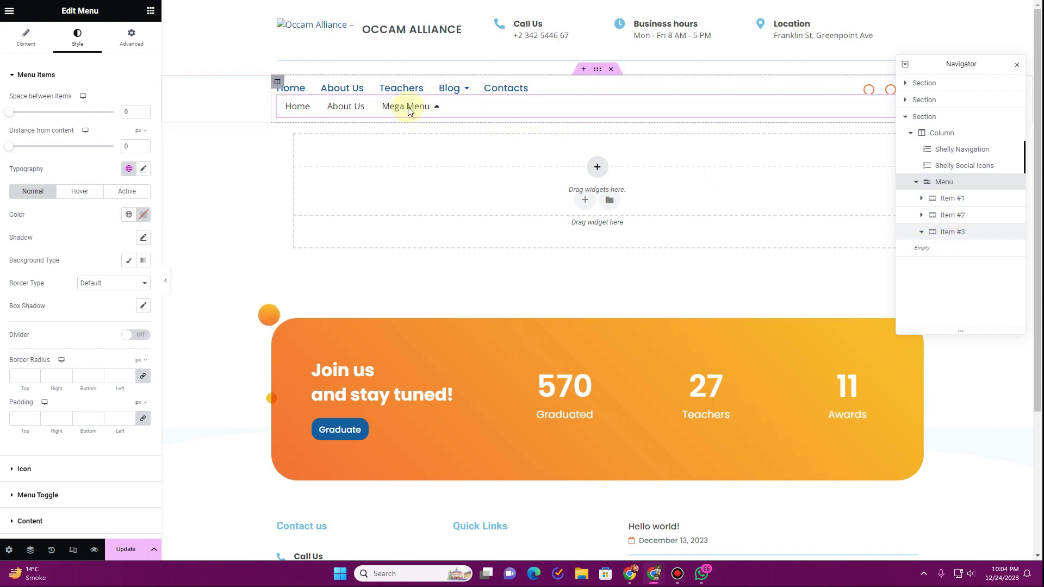
click(169, 124)
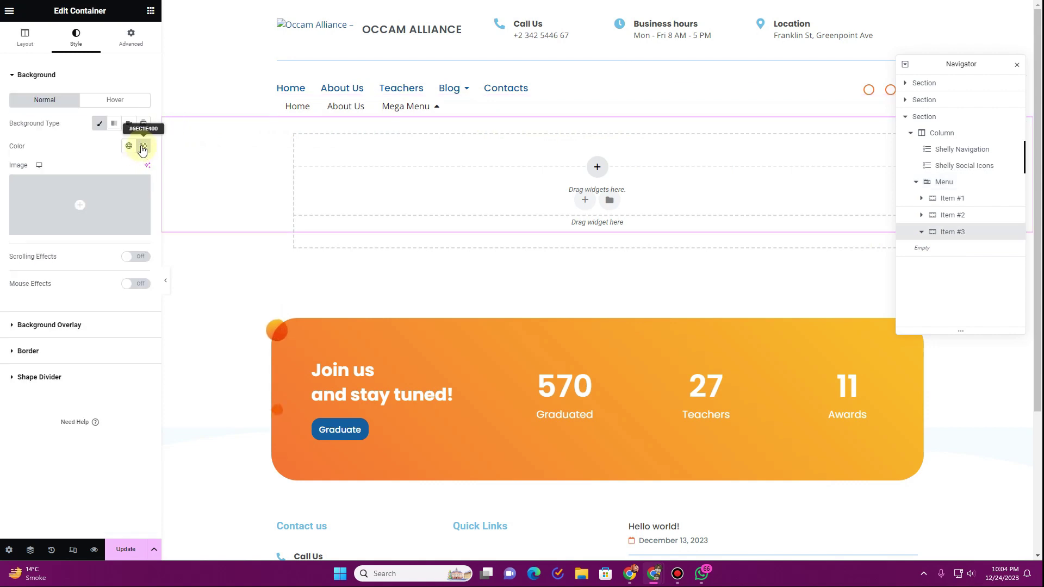
click(130, 146)
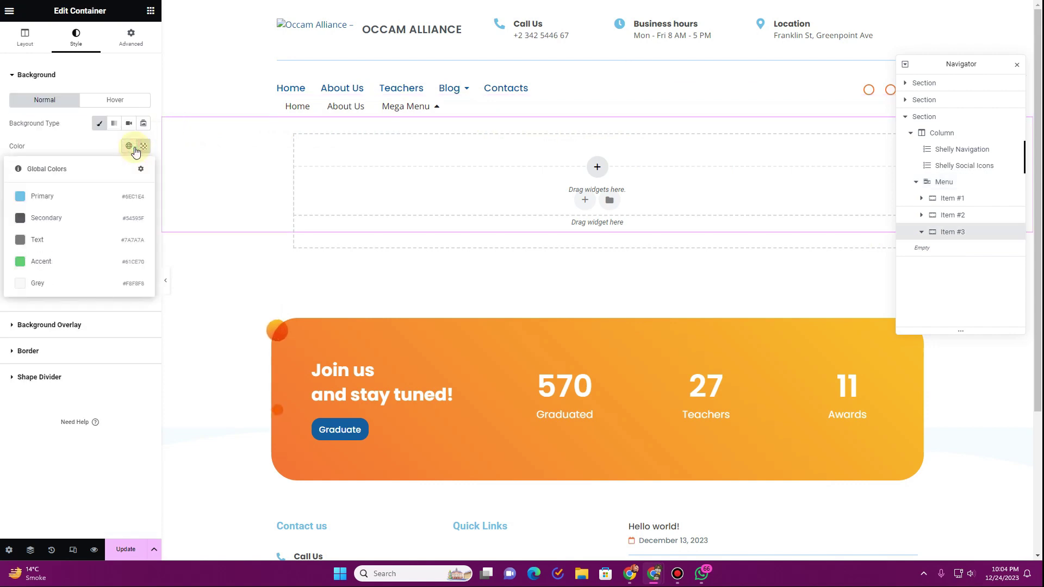
click(99, 195)
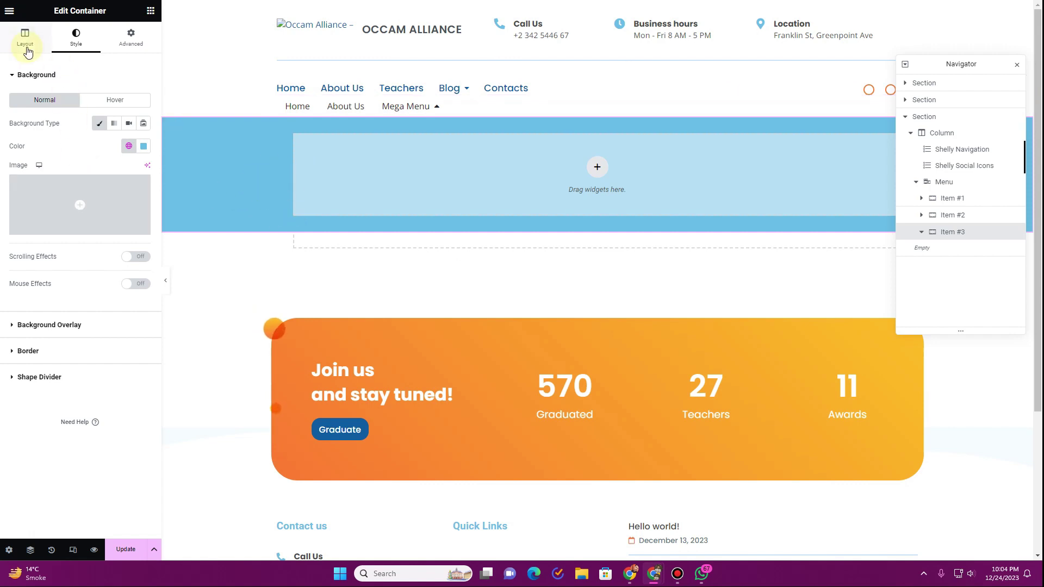
Examine the dropdown container's layout options and the Menu widget's icon, menu toggle, content and dropdown menu style settings.
click(27, 49)
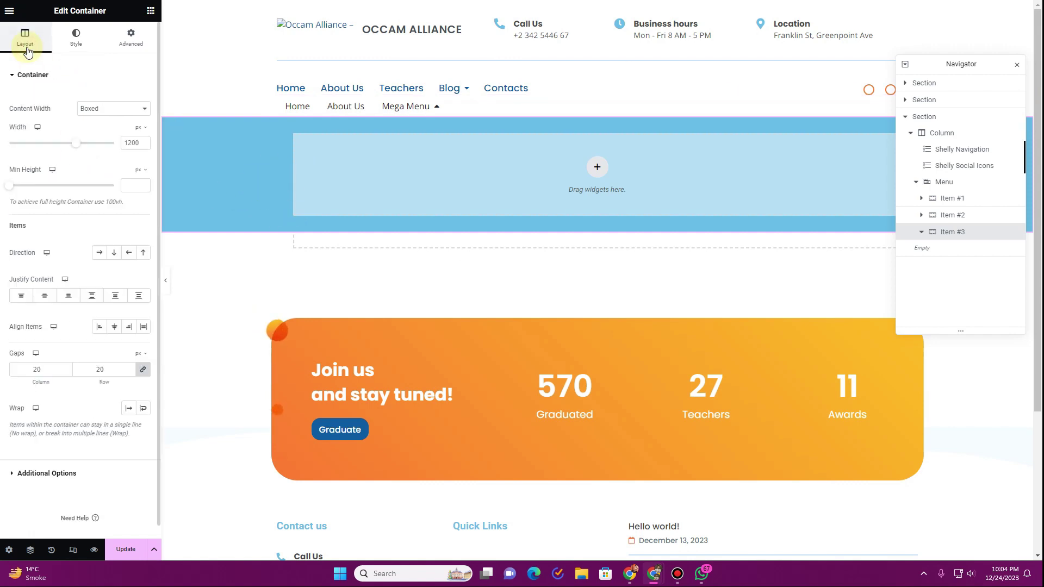
click(535, 107)
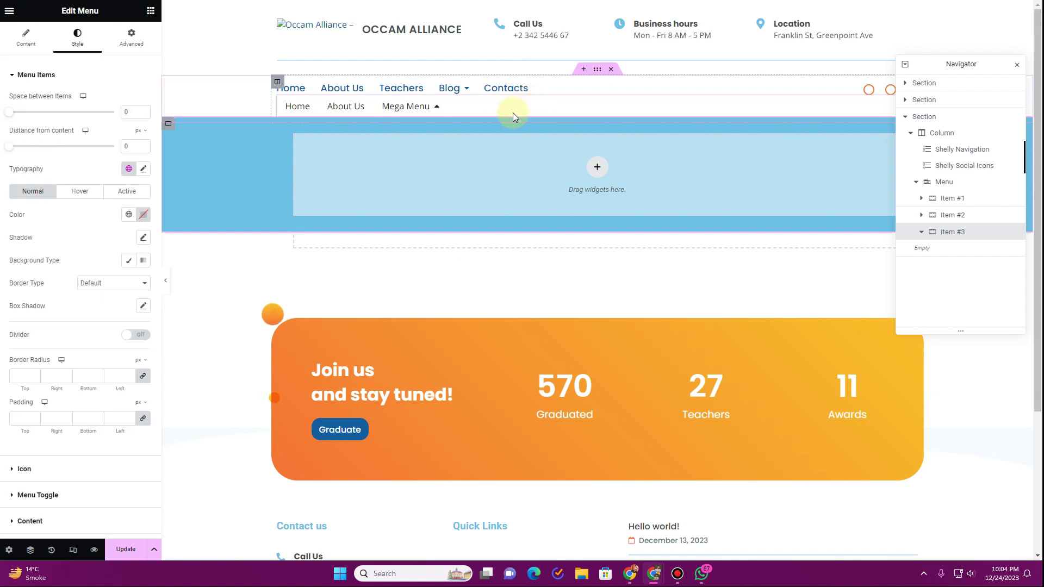
scroll(61, 333, down, 2)
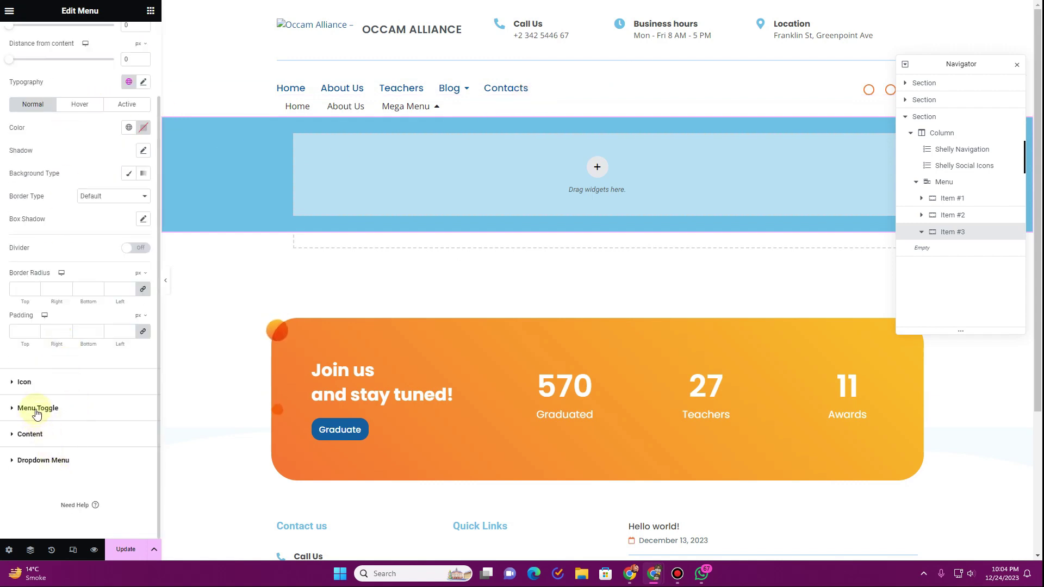
click(31, 382)
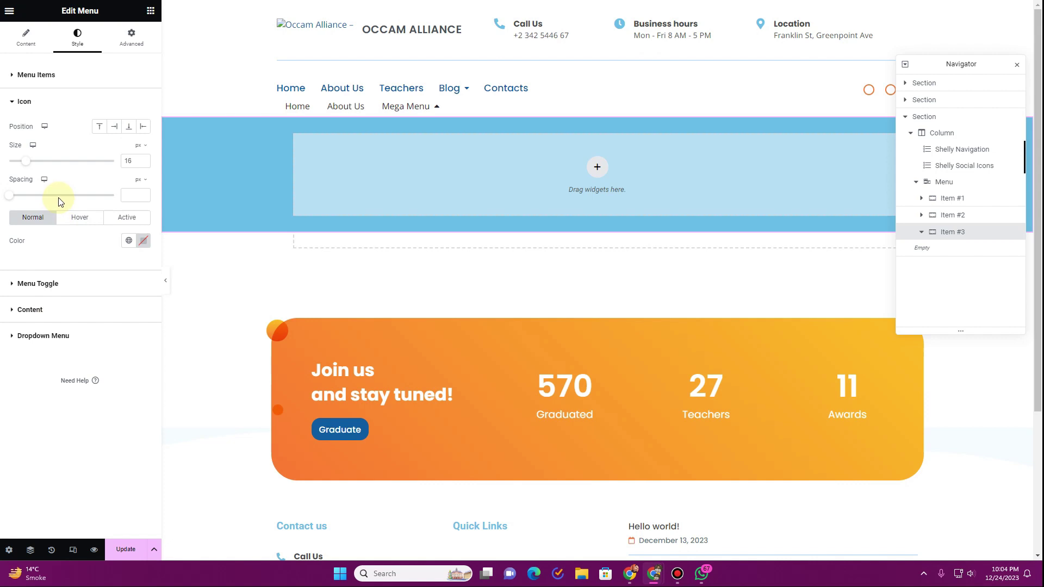
click(54, 282)
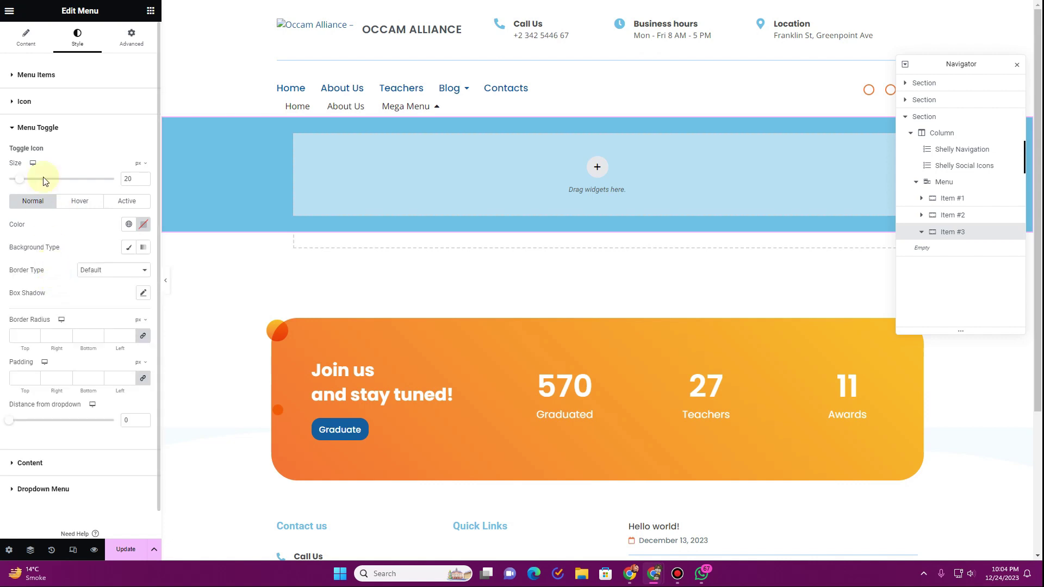
scroll(35, 272, down, 1)
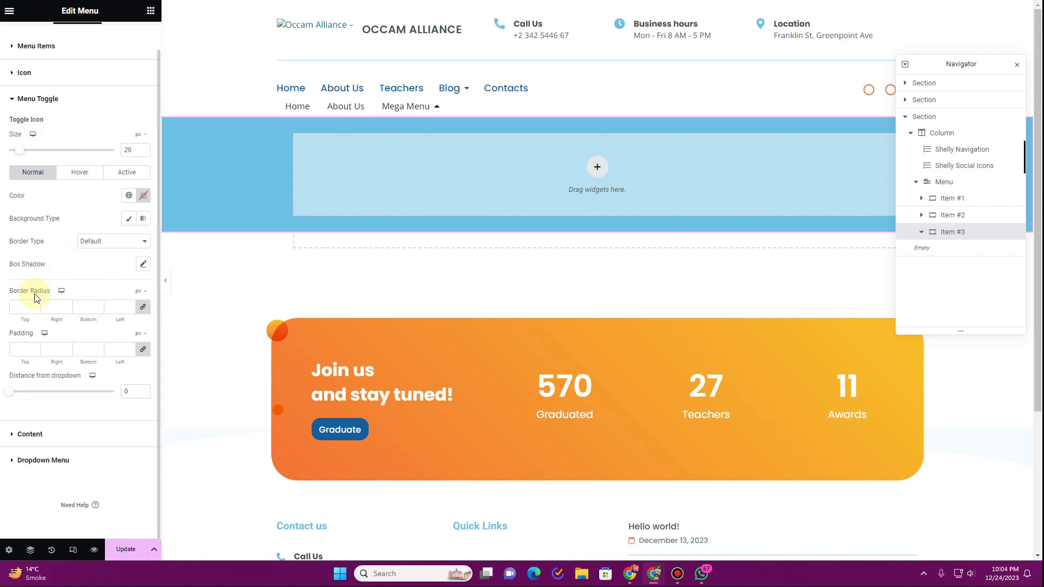
click(51, 453)
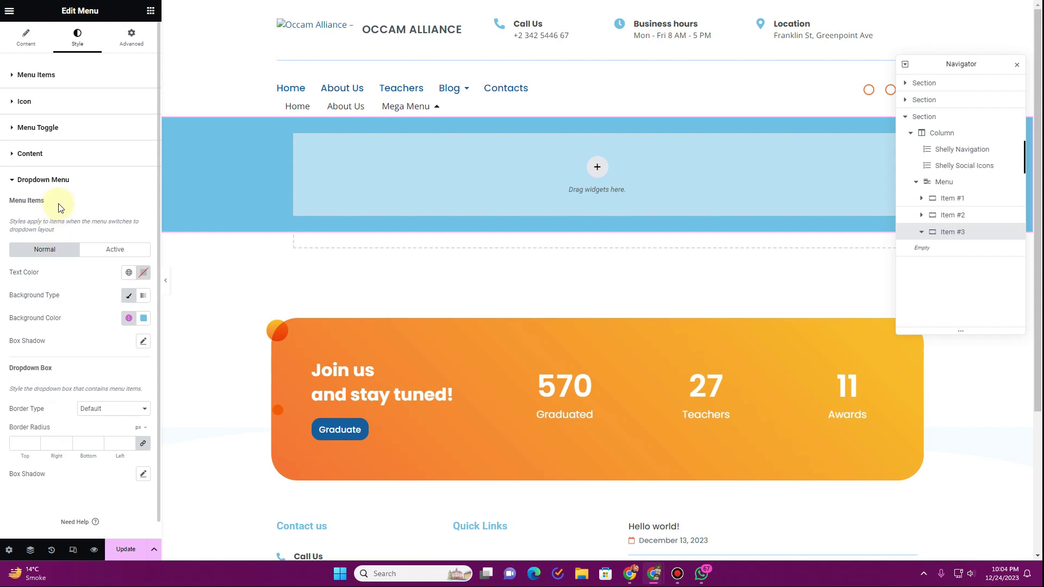
click(39, 155)
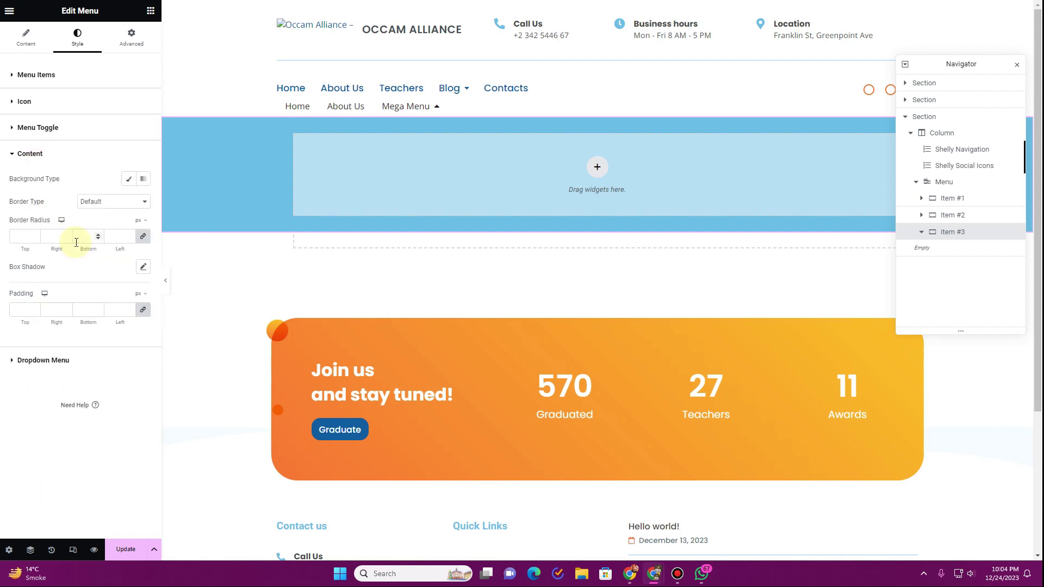
click(64, 361)
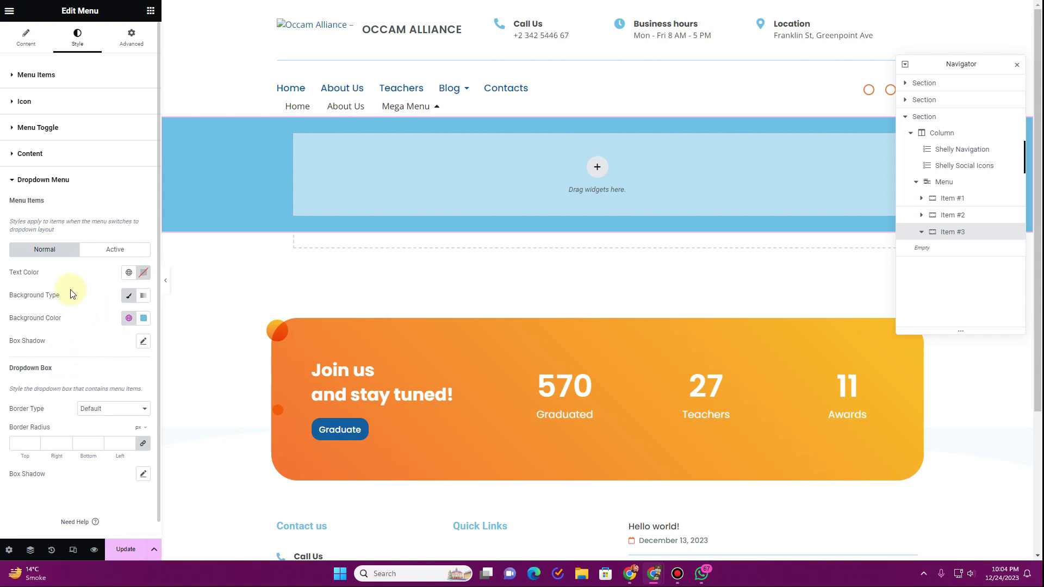
scroll(114, 310, down, 1)
scroll(115, 309, up, 1)
Set the Menu widget's dropdown effect animation to Fade in and test it by opening and closing the Mega Menu dropdown.
click(26, 37)
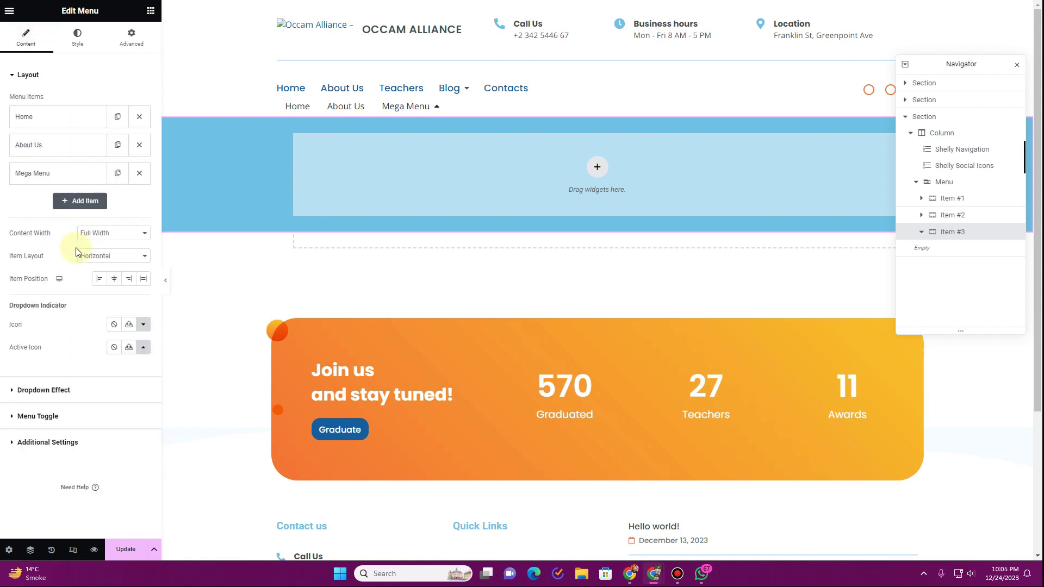
click(60, 395)
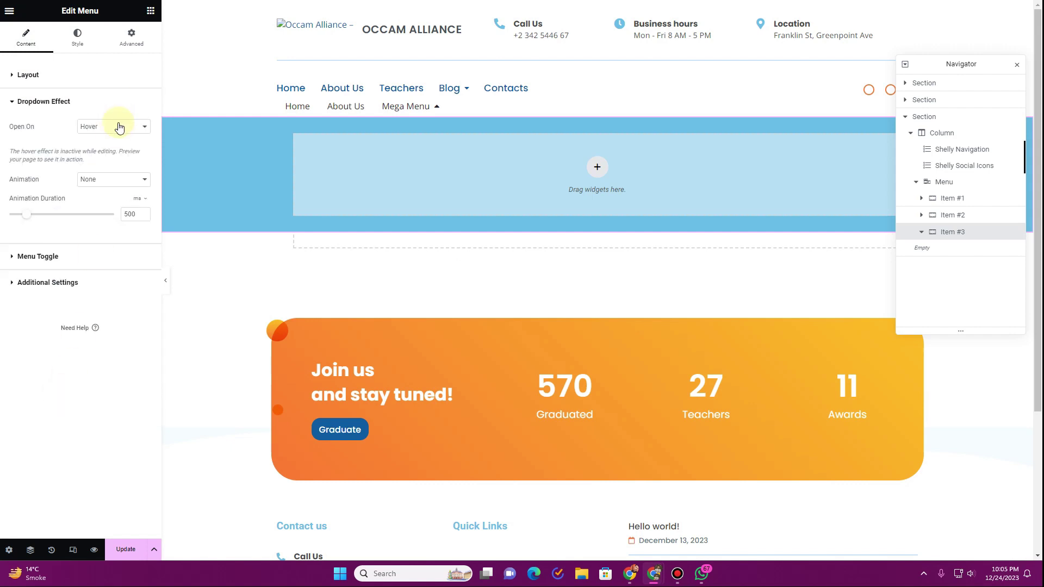
click(112, 179)
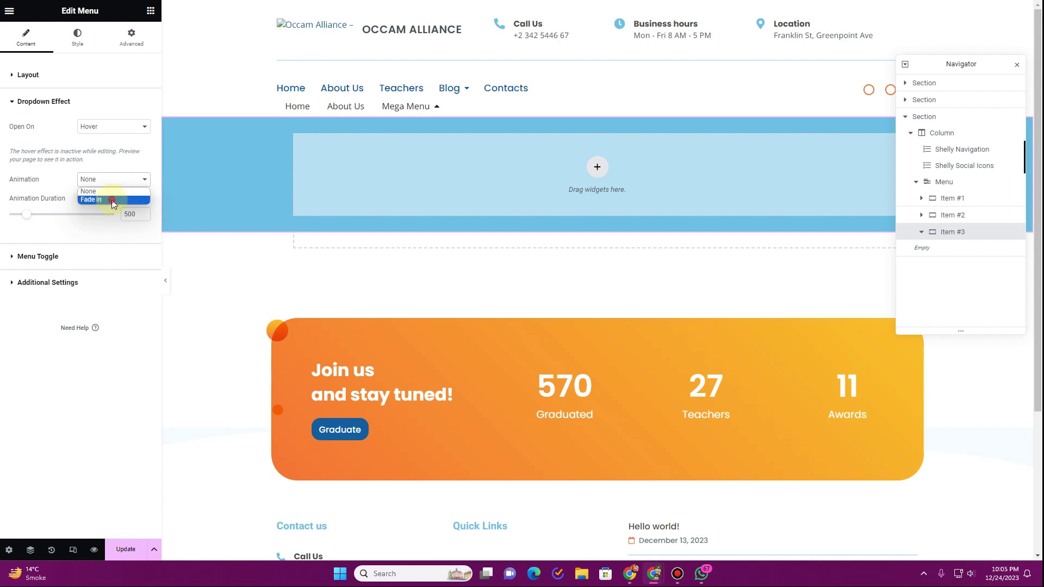
click(91, 200)
click(437, 108)
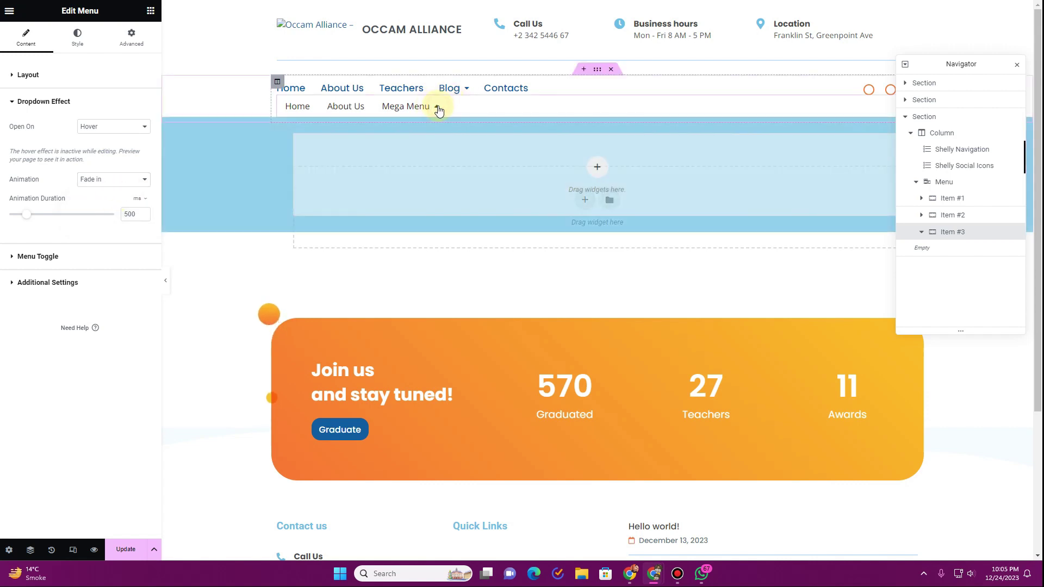
click(438, 109)
click(436, 107)
click(437, 107)
click(437, 108)
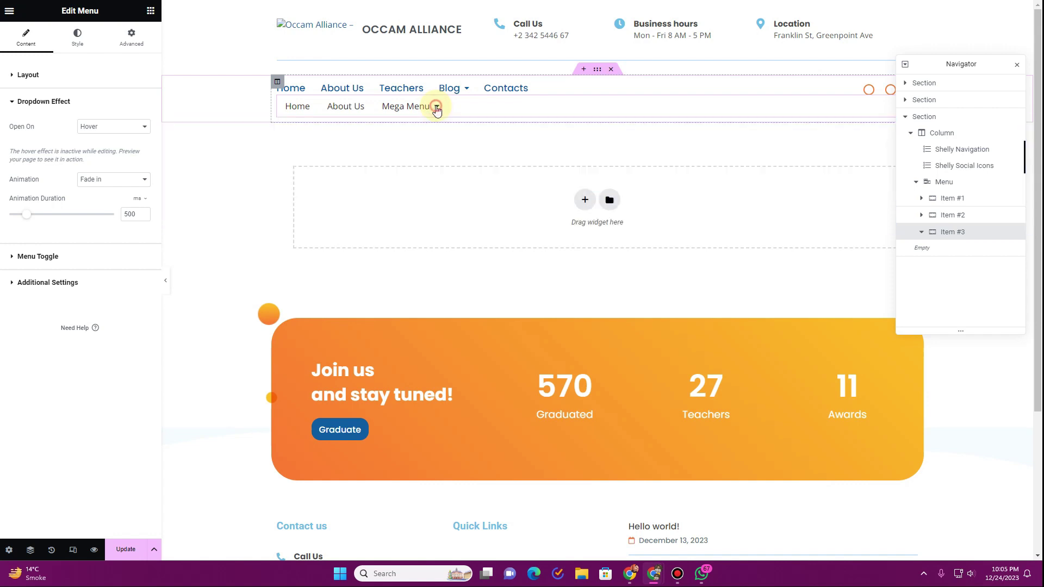
Examine the Menu widget's toggle alignment and icon options and its horizontal scroll and breakpoint settings.
click(38, 257)
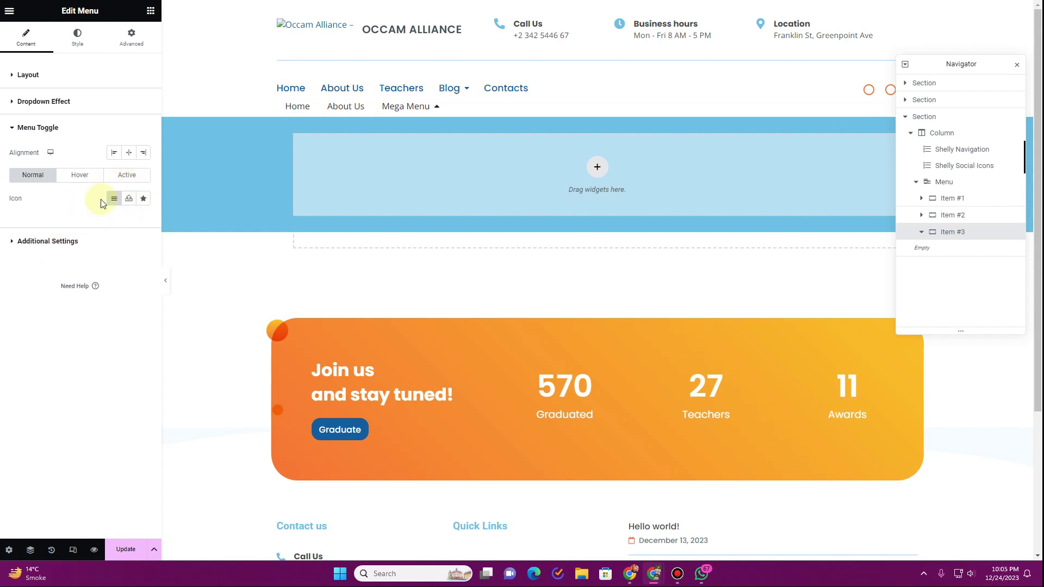
click(76, 241)
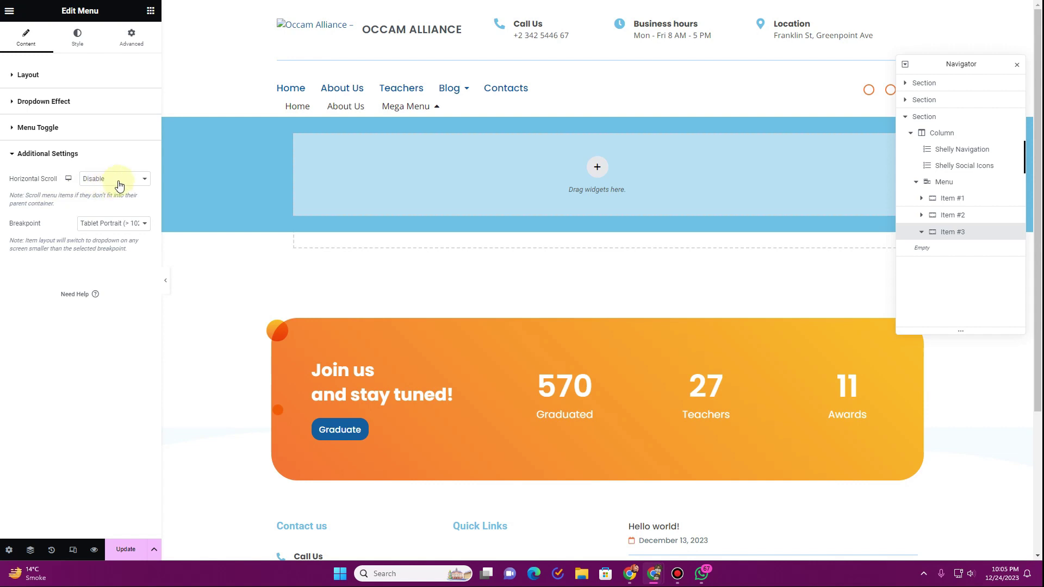
click(61, 128)
click(53, 102)
Try the Dropdown item layout for the Menu widget, test its hamburger toggle, and restore the Horizontal layout.
click(42, 73)
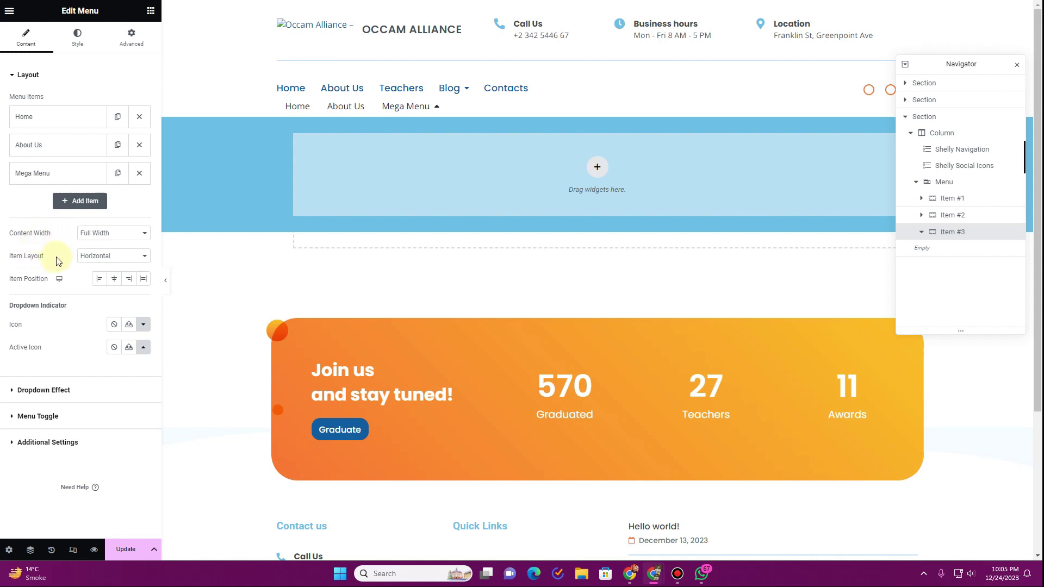
click(102, 257)
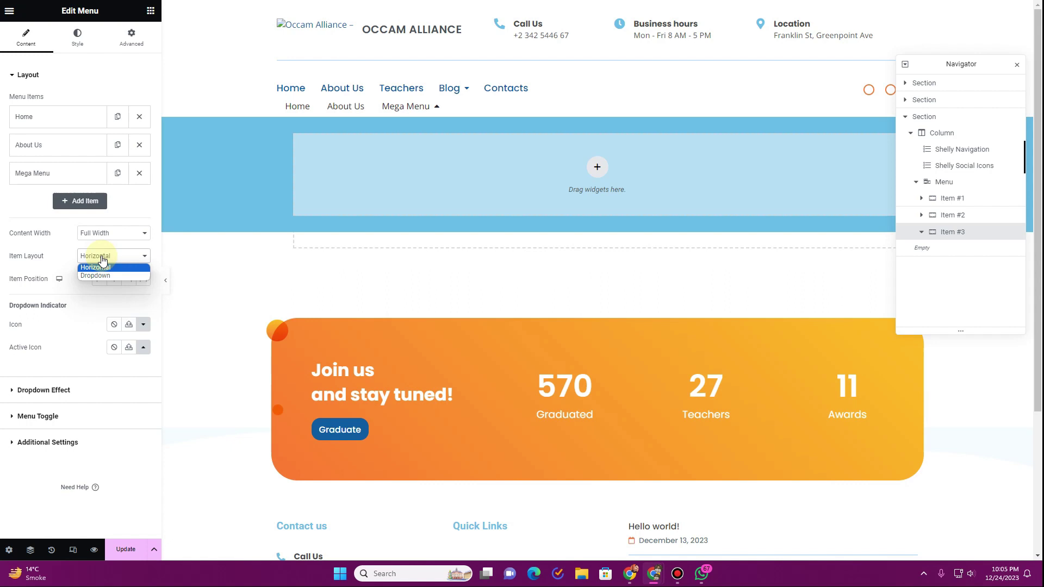
click(103, 267)
click(104, 255)
click(105, 276)
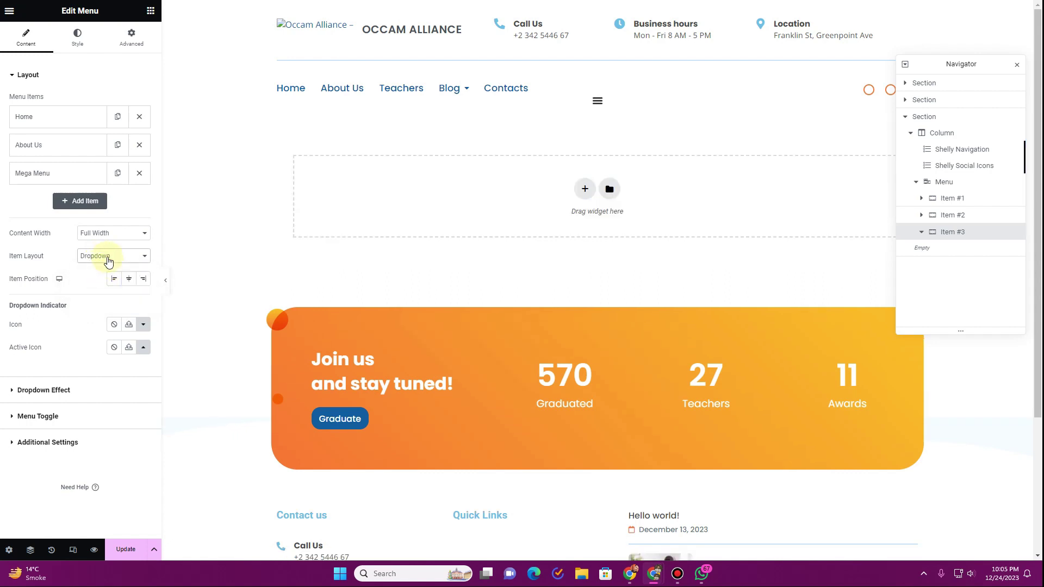
mouse_move(460, 92)
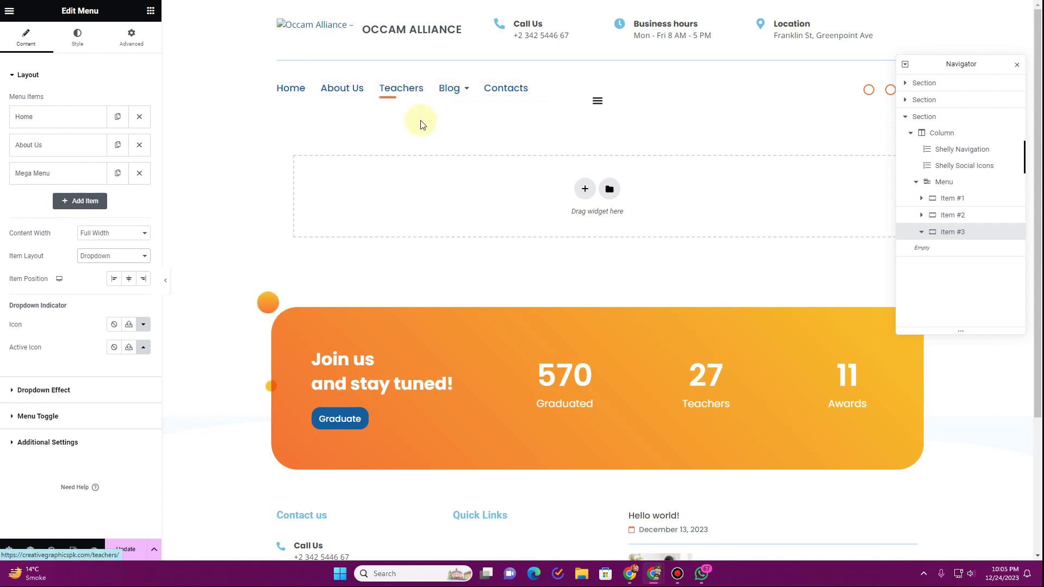
click(598, 101)
click(598, 101)
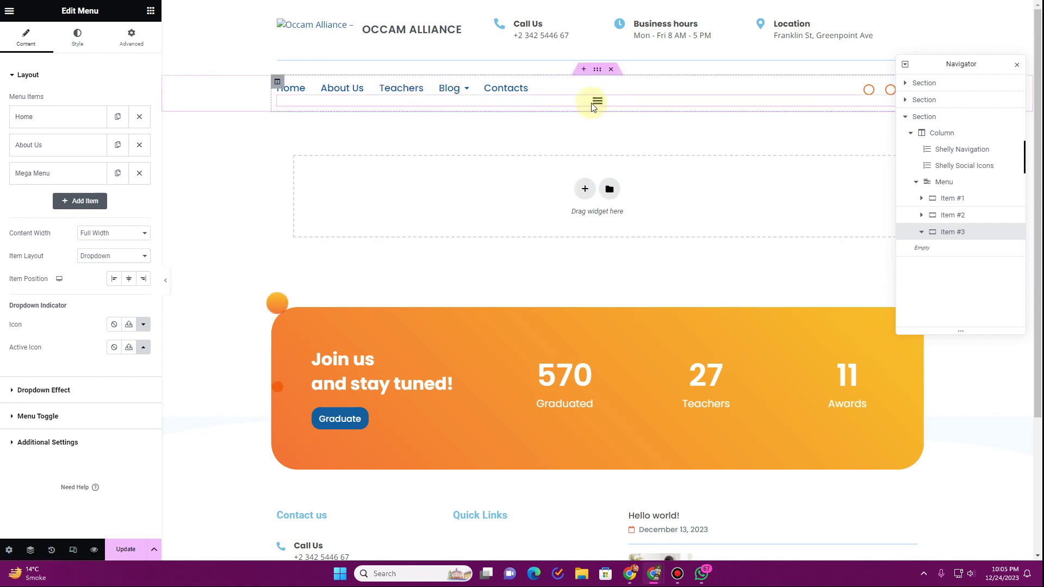
click(130, 256)
click(131, 266)
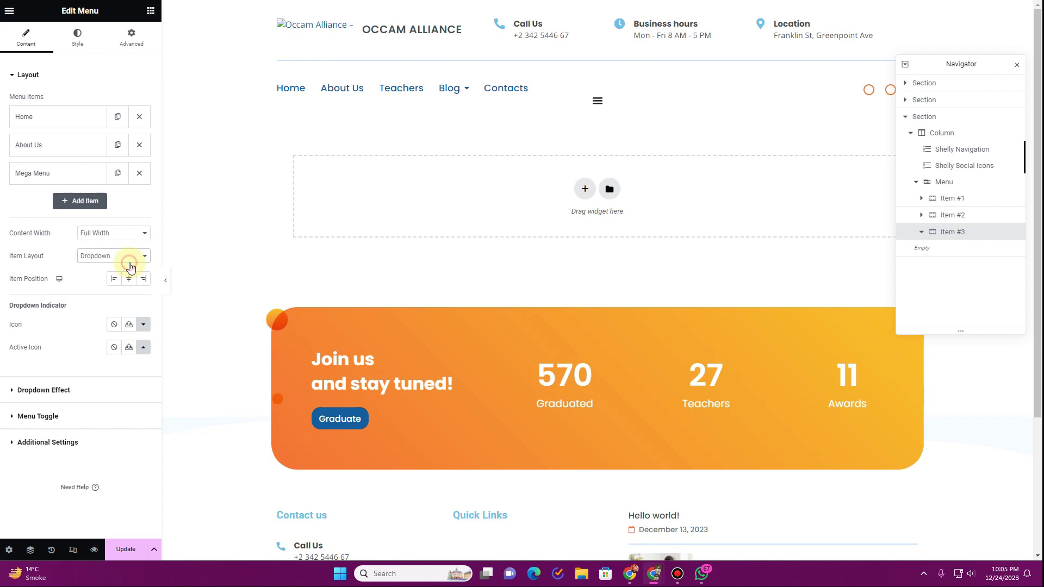
click(129, 256)
click(123, 270)
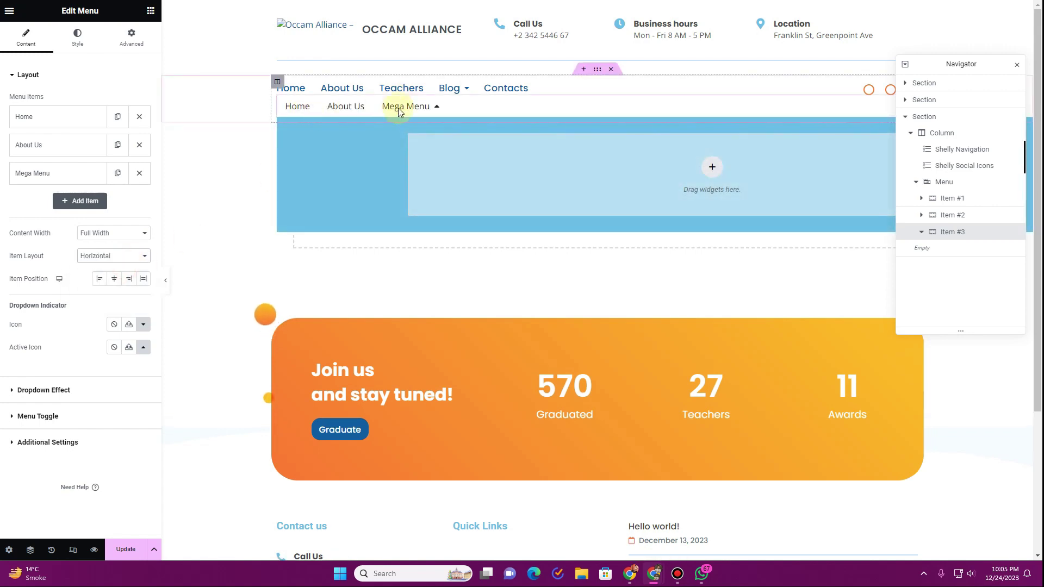
Try the Fit To Content width for the Mega Menu's dropdown and restore Full Width.
click(117, 235)
click(111, 253)
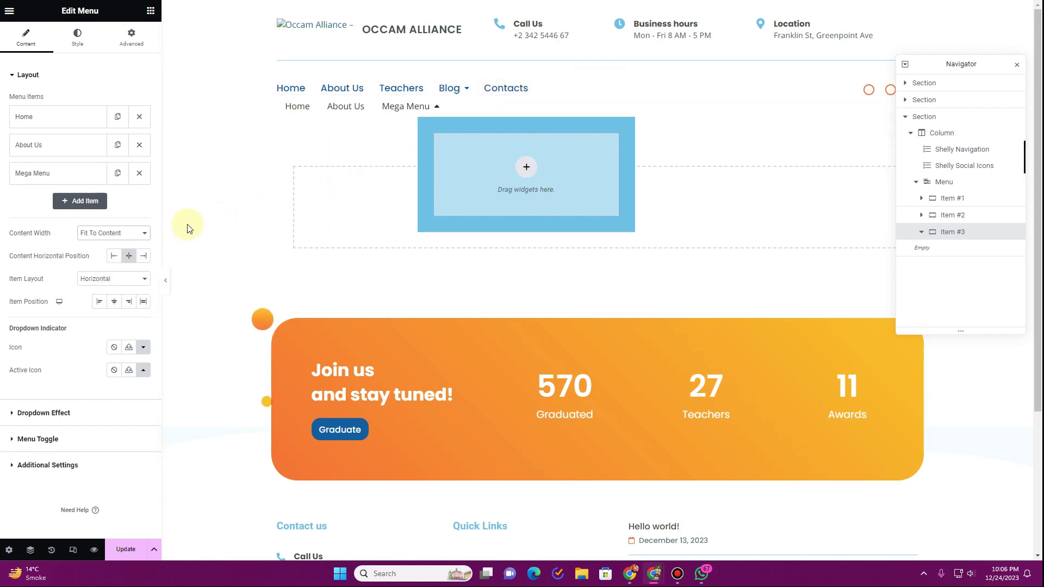
click(144, 233)
click(135, 245)
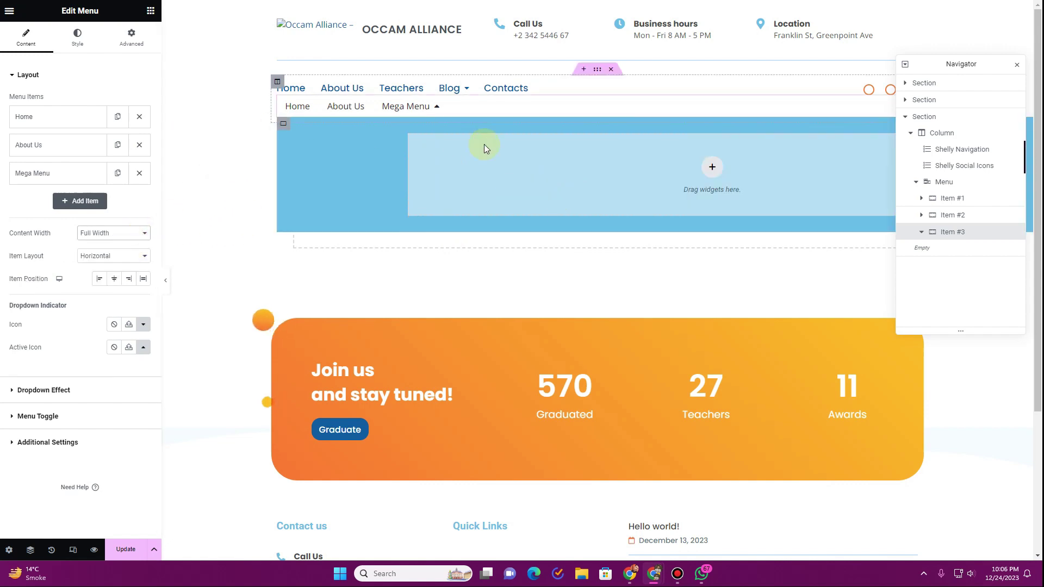
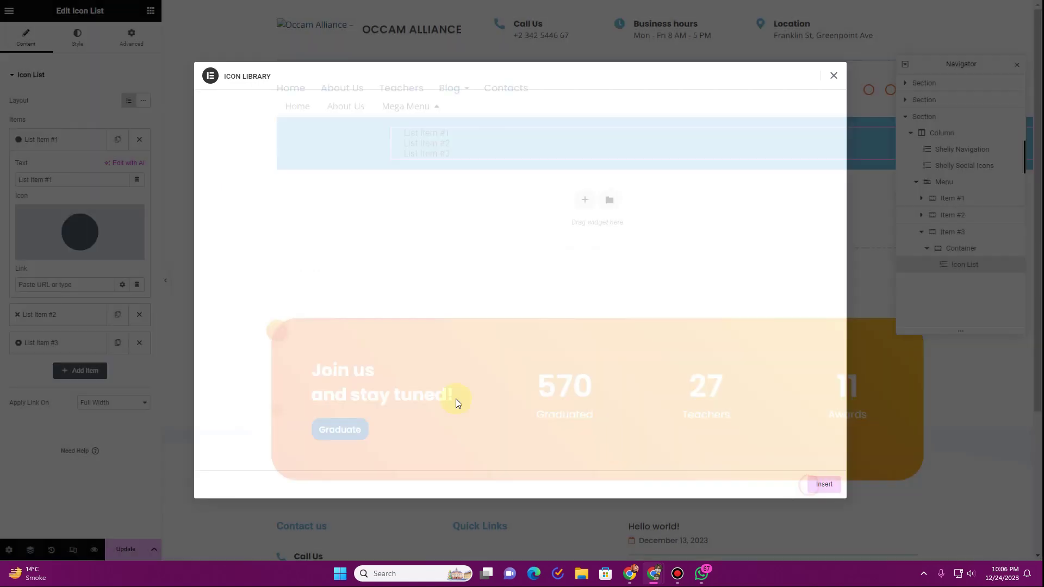
Delete the second and third items of the Icon List and duplicate the first item twice in their place.
click(48, 141)
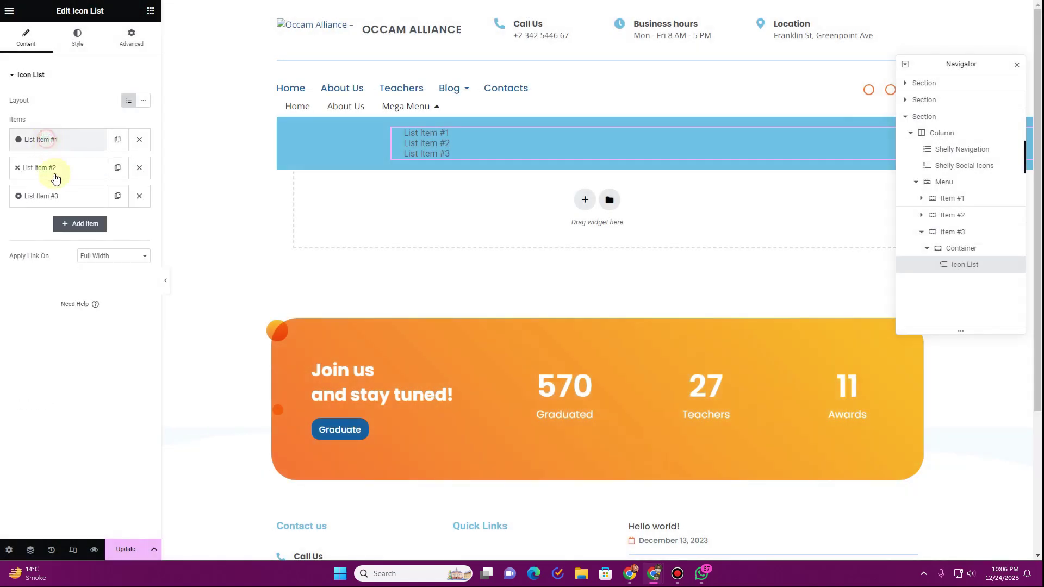
click(139, 168)
click(139, 168)
click(139, 141)
click(139, 164)
Style the Icon List with Grey icons, an icon size of 6 px and about 15 px of space between items.
click(77, 37)
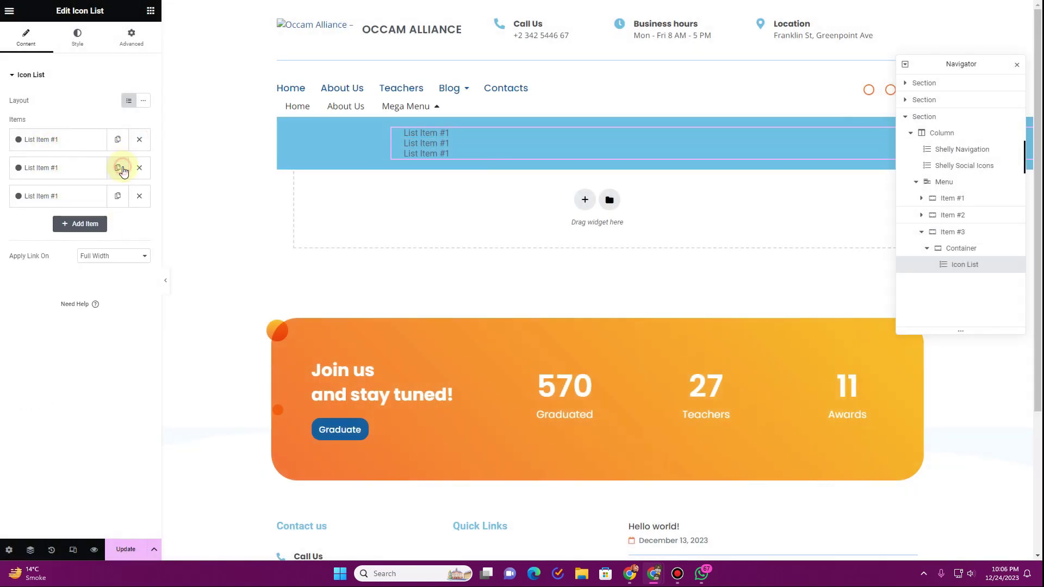
click(67, 204)
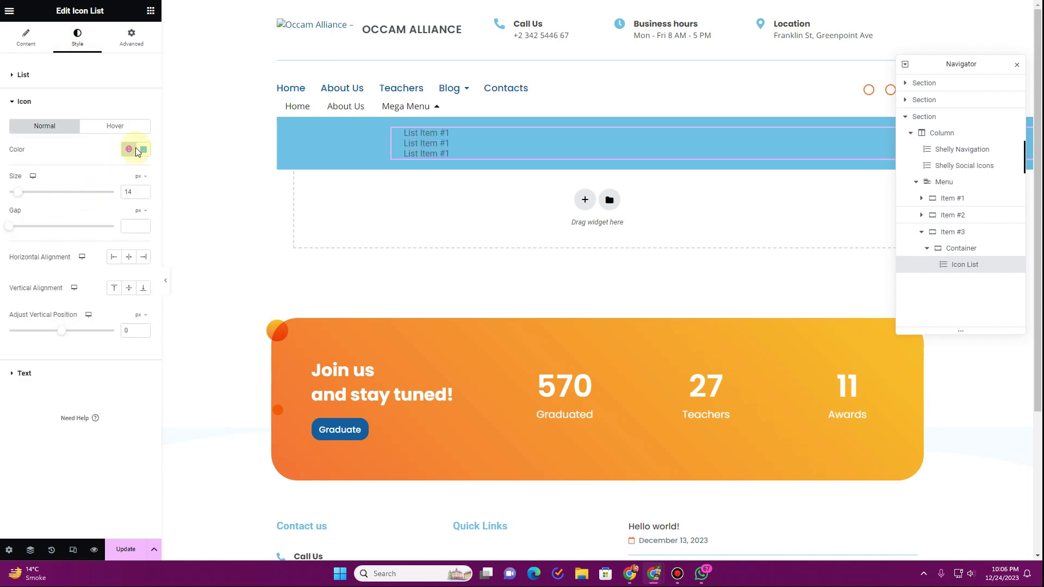
click(132, 151)
click(73, 286)
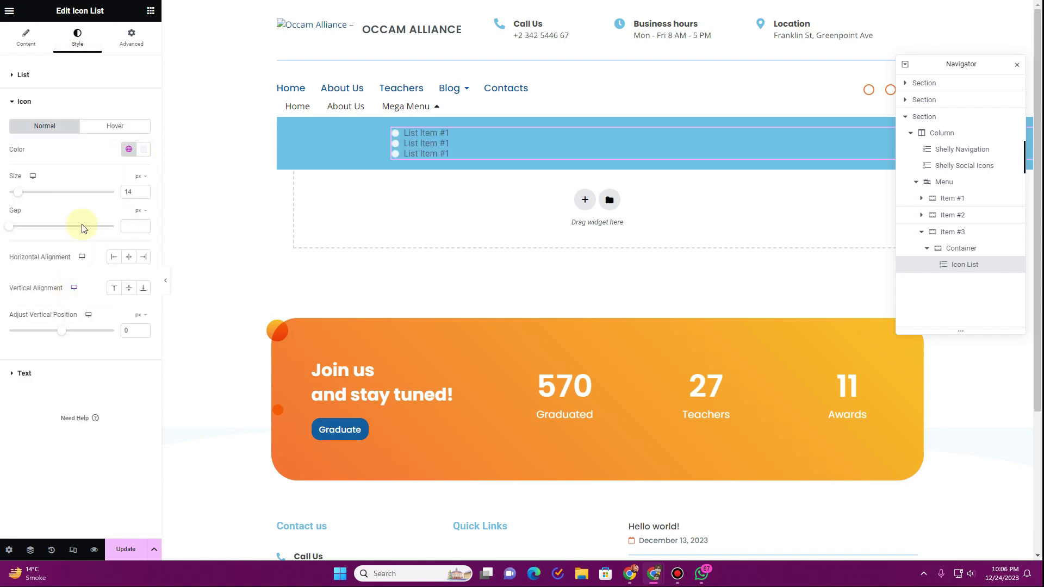
drag(19, 197, 15, 196)
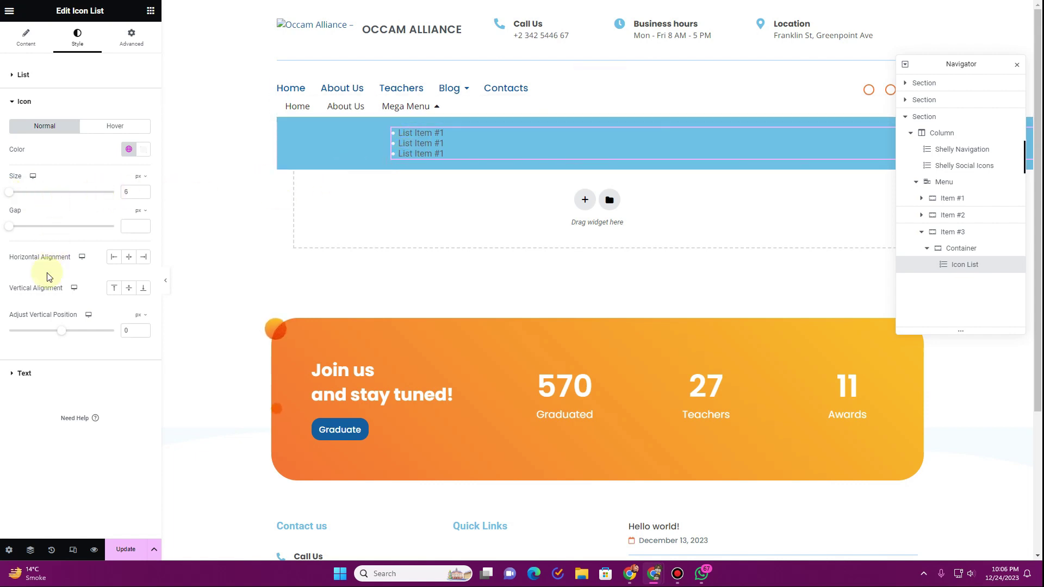
click(35, 81)
drag(12, 116, 42, 123)
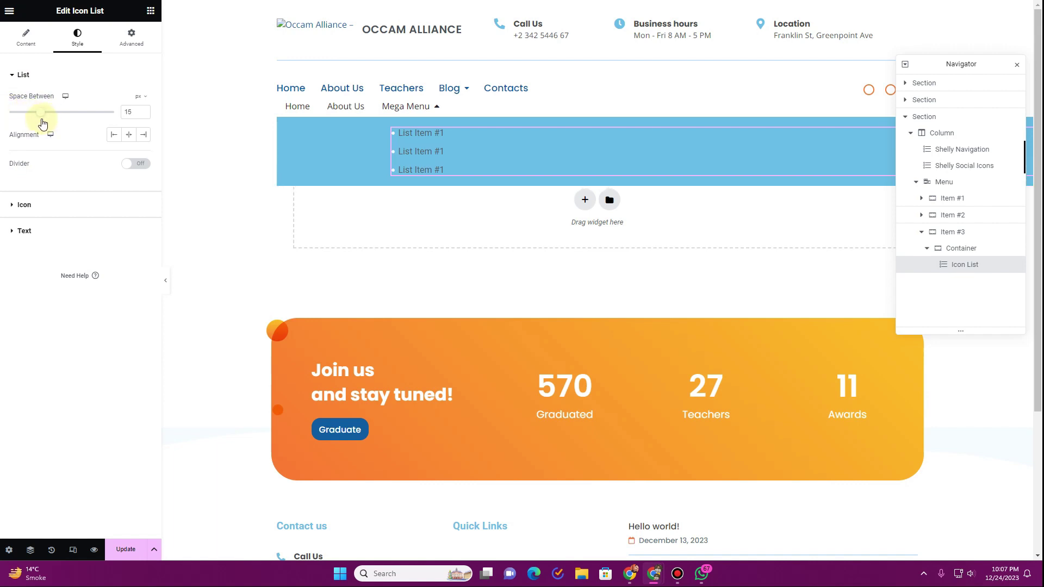
Set the Icon List's text typography to the Montserrat font family at 19 px.
click(48, 233)
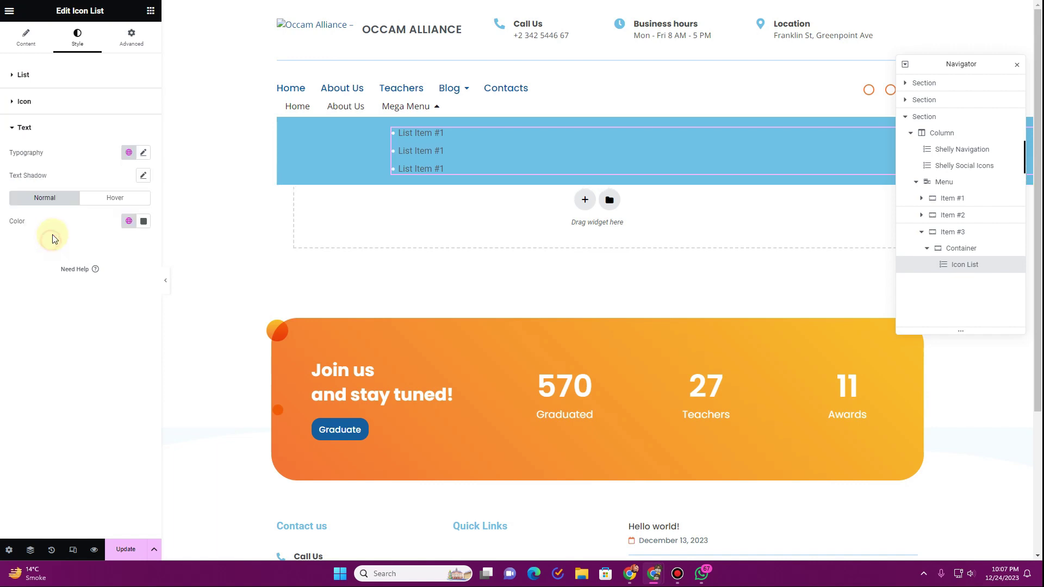
click(143, 154)
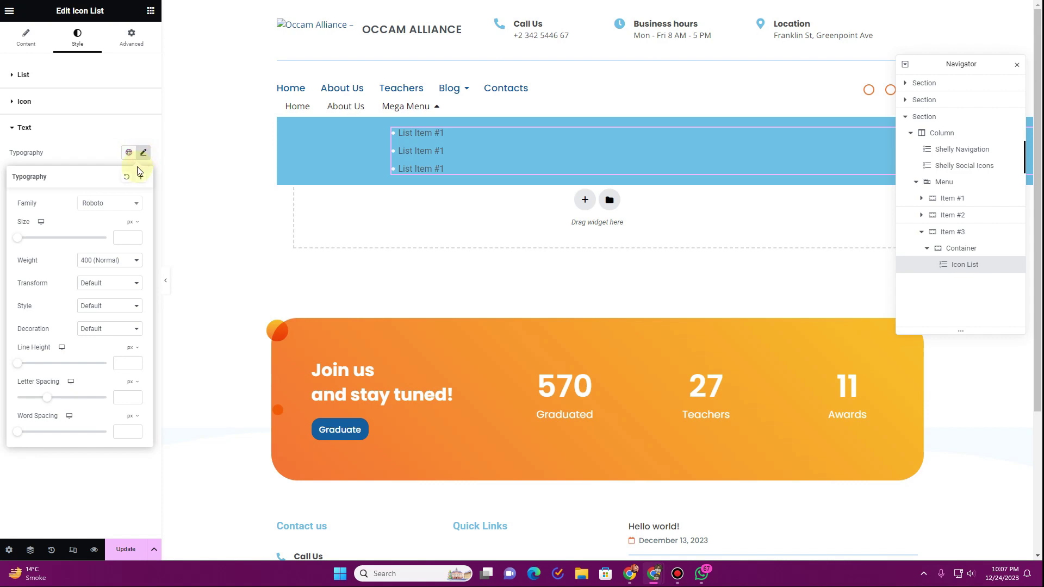
click(109, 203)
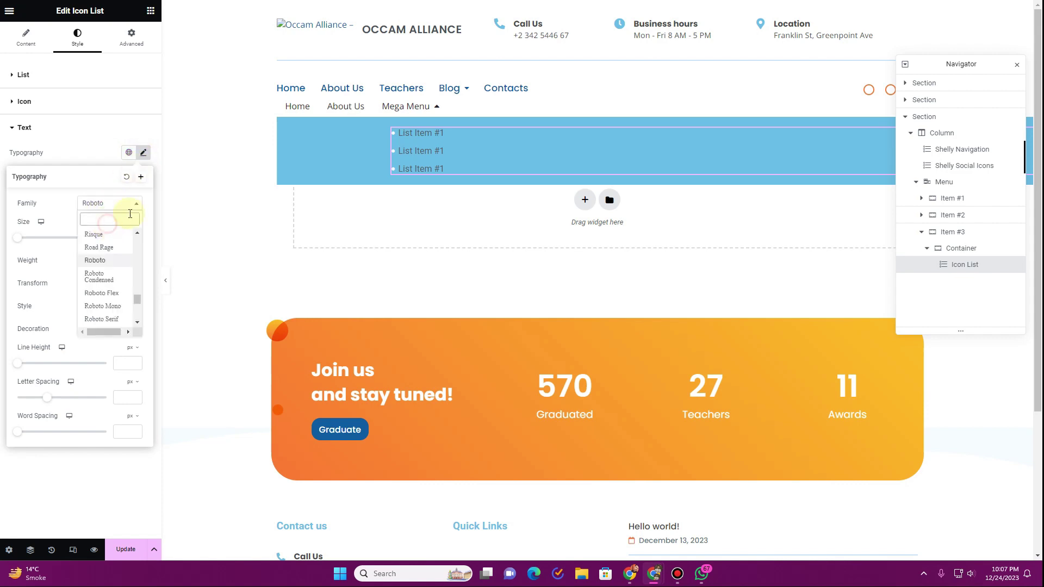
text(montse)
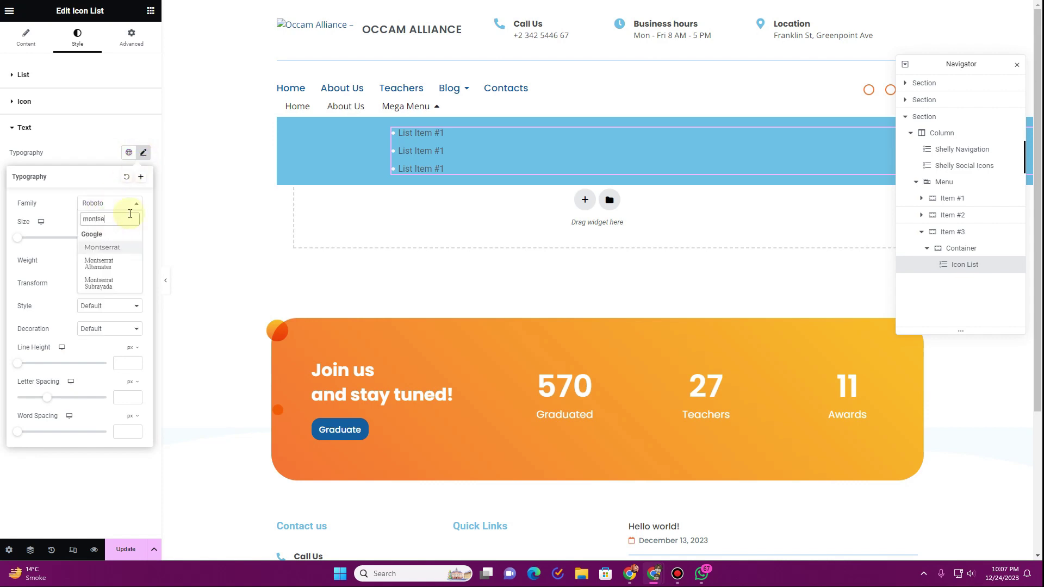
click(125, 247)
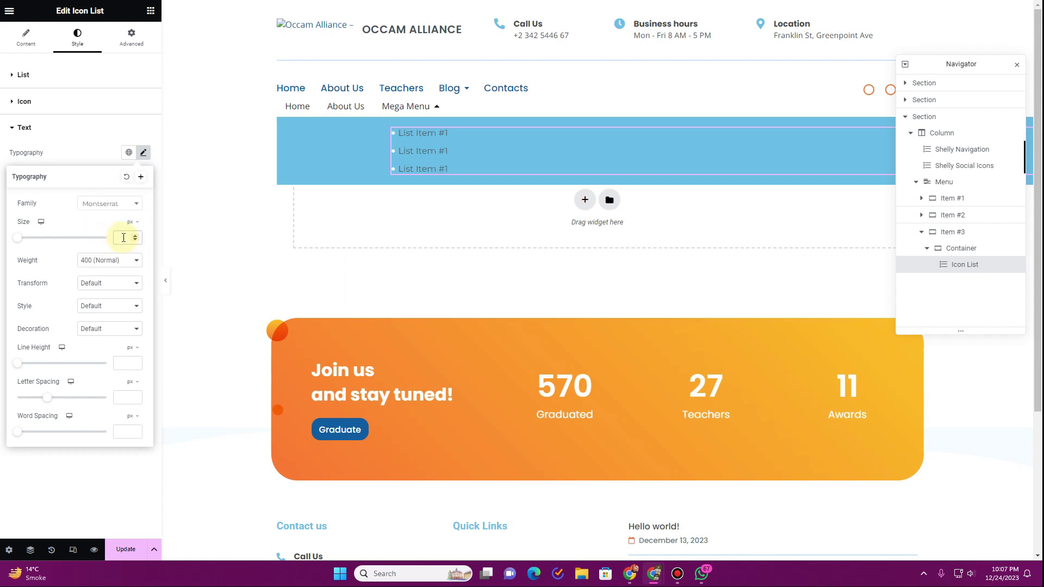
scroll(124, 237, up, 3)
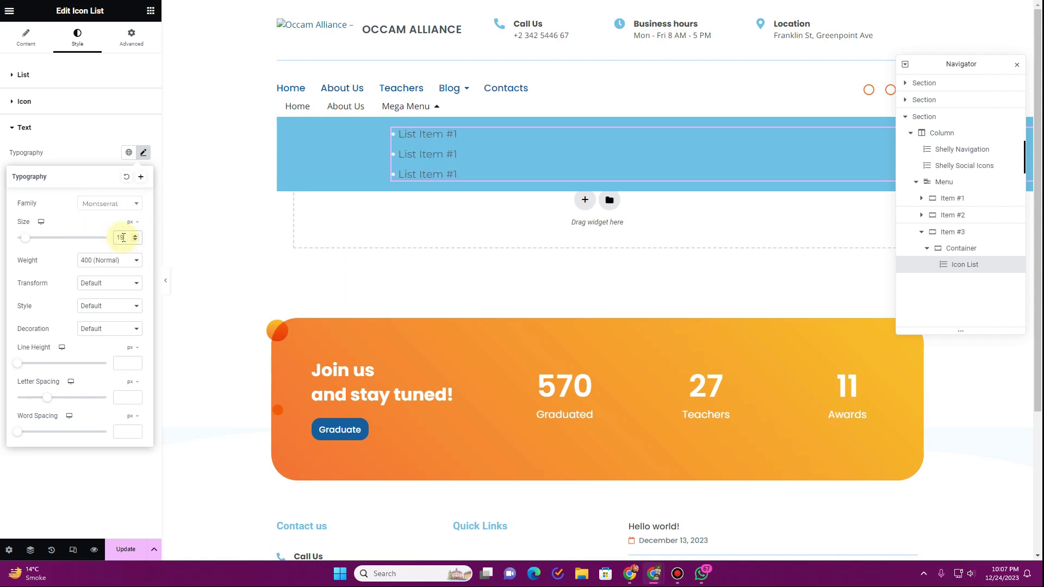
Duplicate the container holding the Icon List and arrange the Mega Menu item's contents in a horizontal row.
right_click(389, 133)
key(ctrl+d)
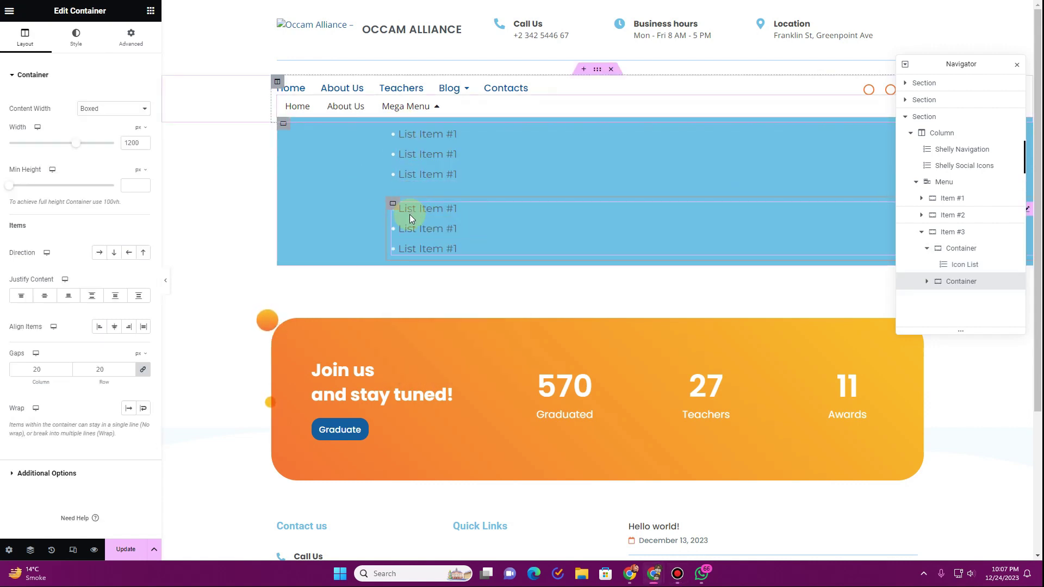
click(285, 126)
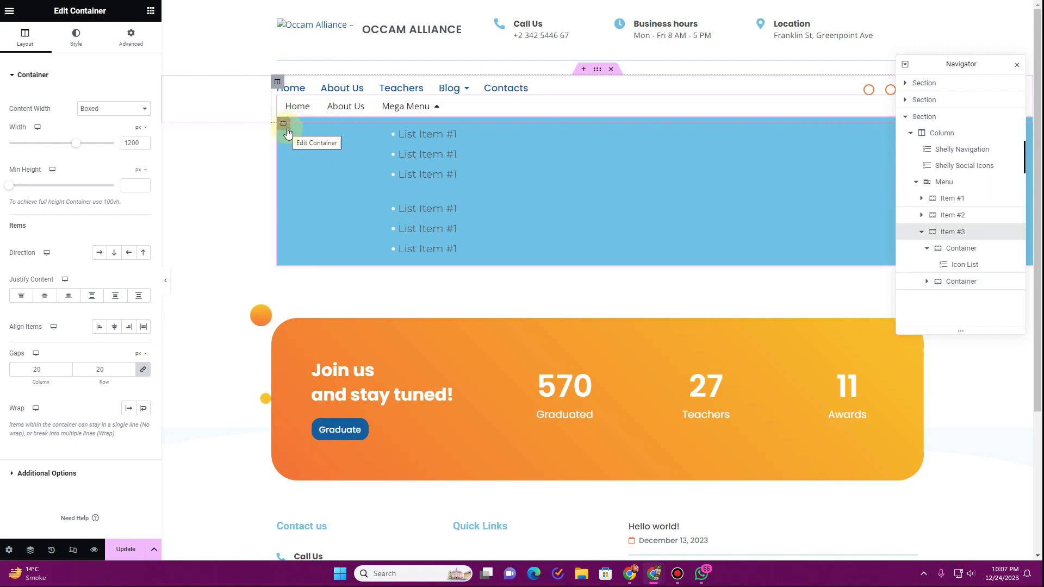
click(97, 254)
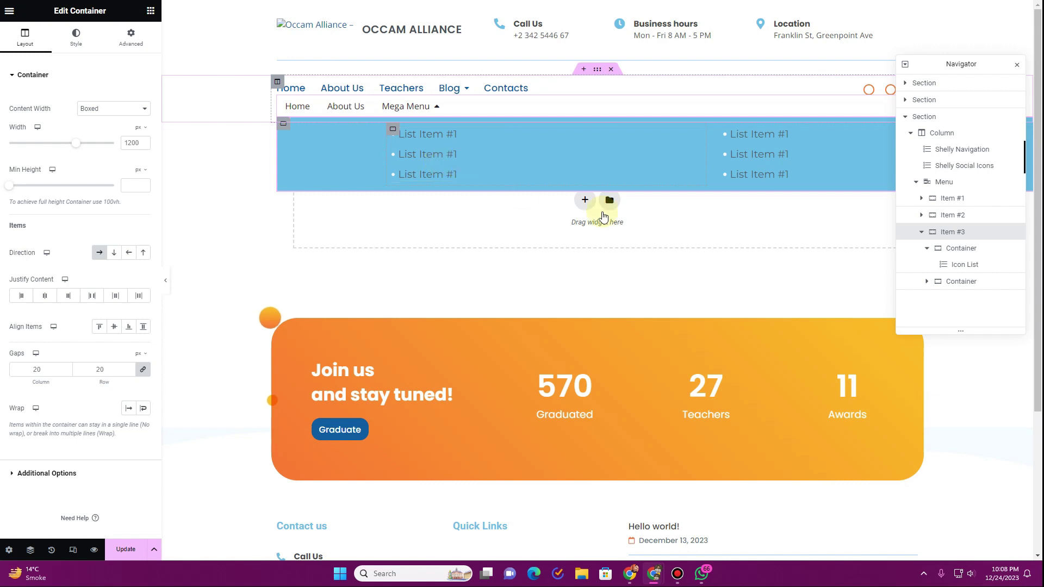
Set the Menu widget's content width to Fit To Content and save the header changes.
click(942, 188)
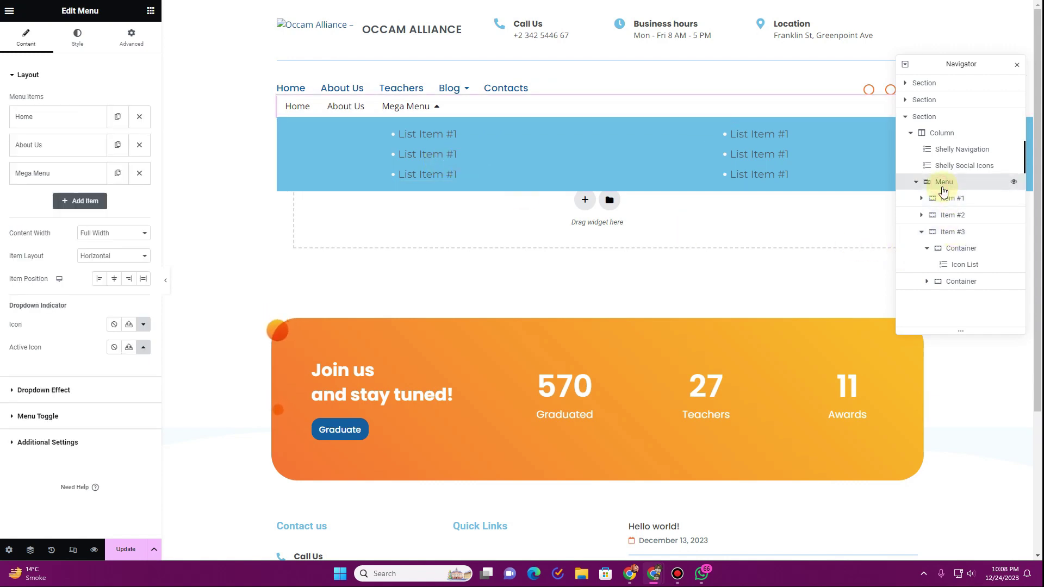
click(113, 233)
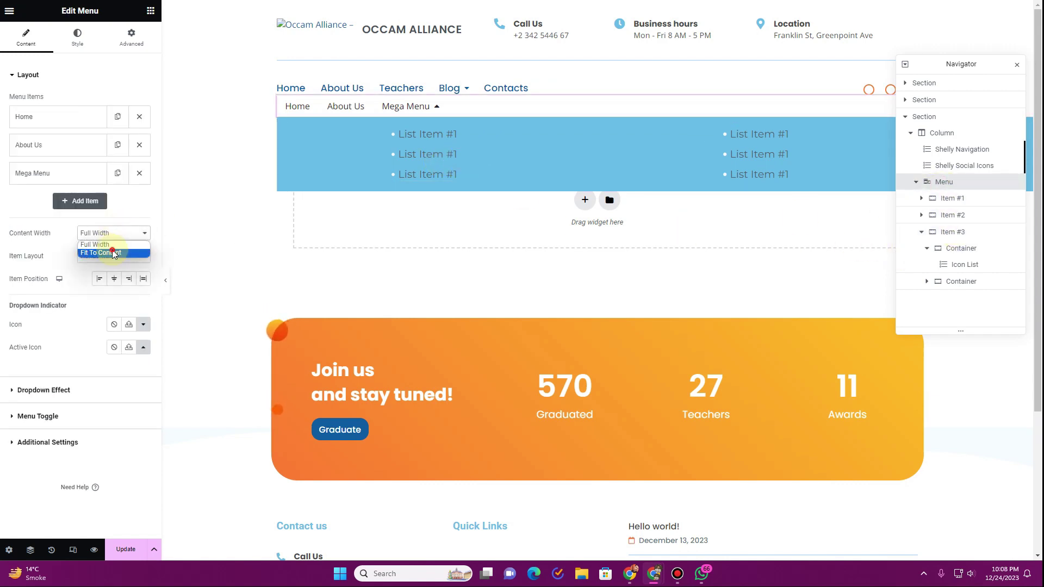
click(113, 249)
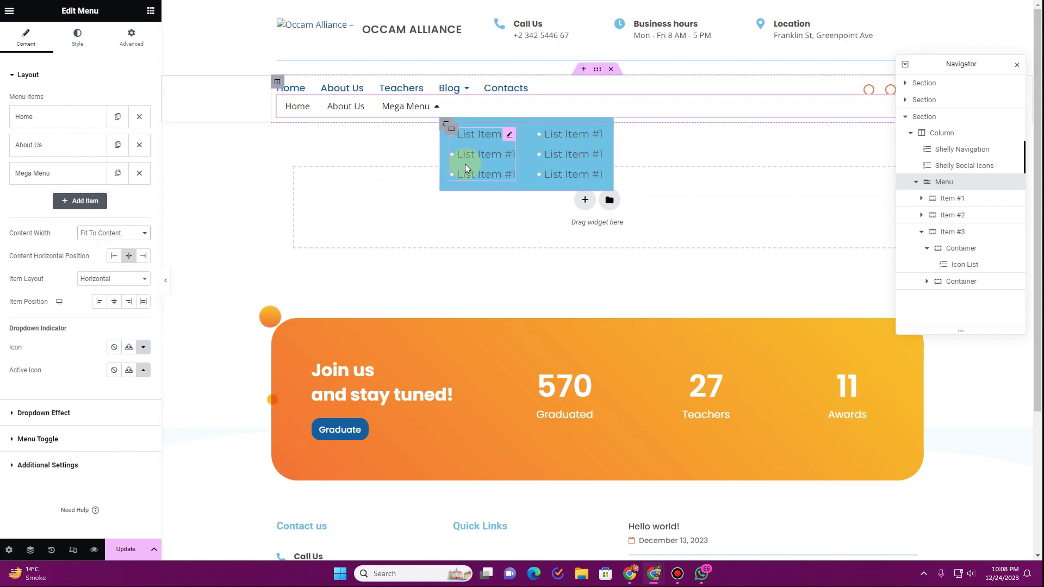
scroll(323, 196, down, 3)
scroll(324, 201, up, 3)
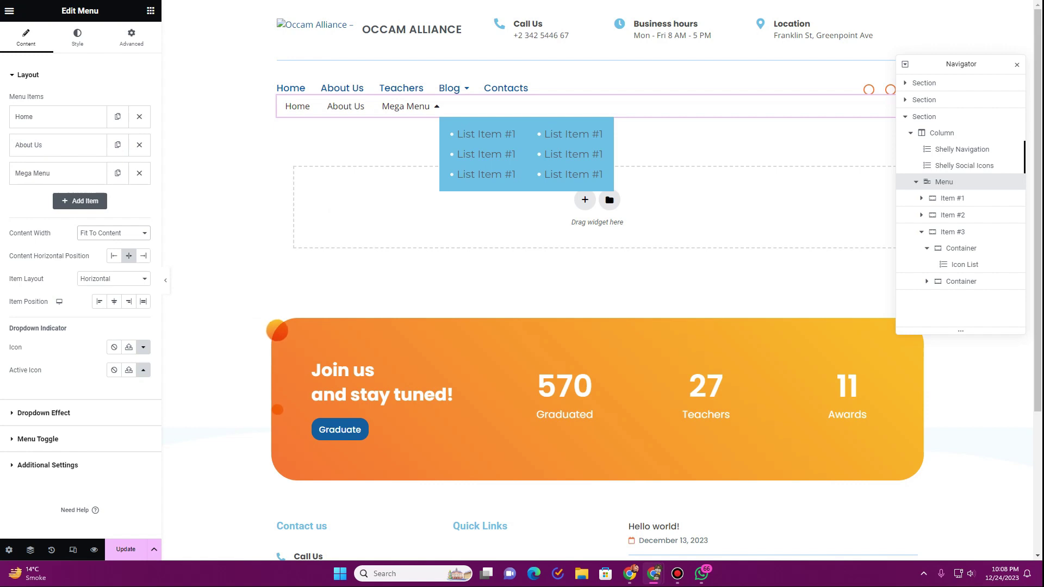
click(131, 549)
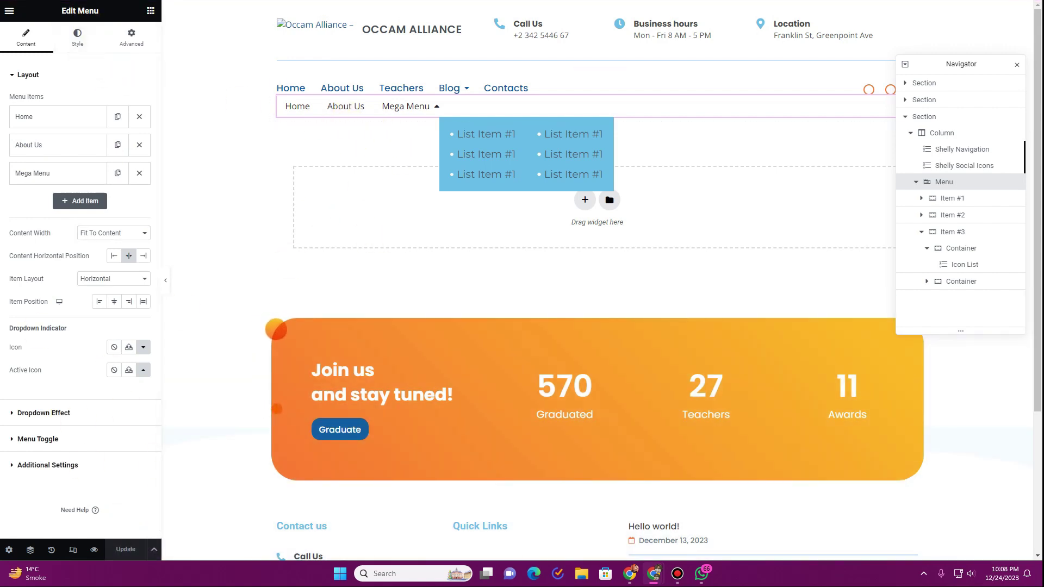
Reopen the Mega Menu dropdown and set the Menu widget's content width back to Full Width.
click(420, 128)
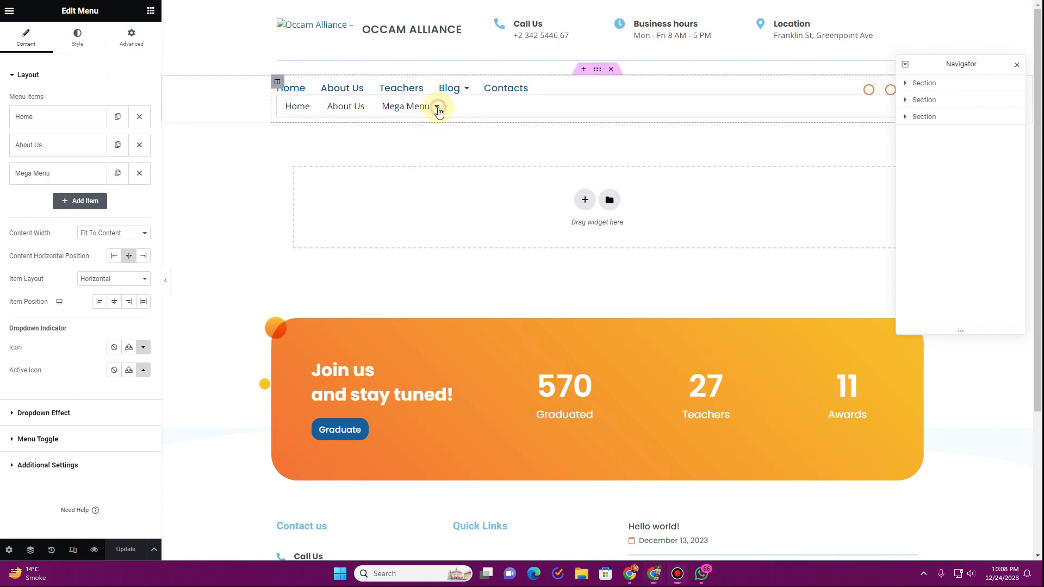
click(438, 108)
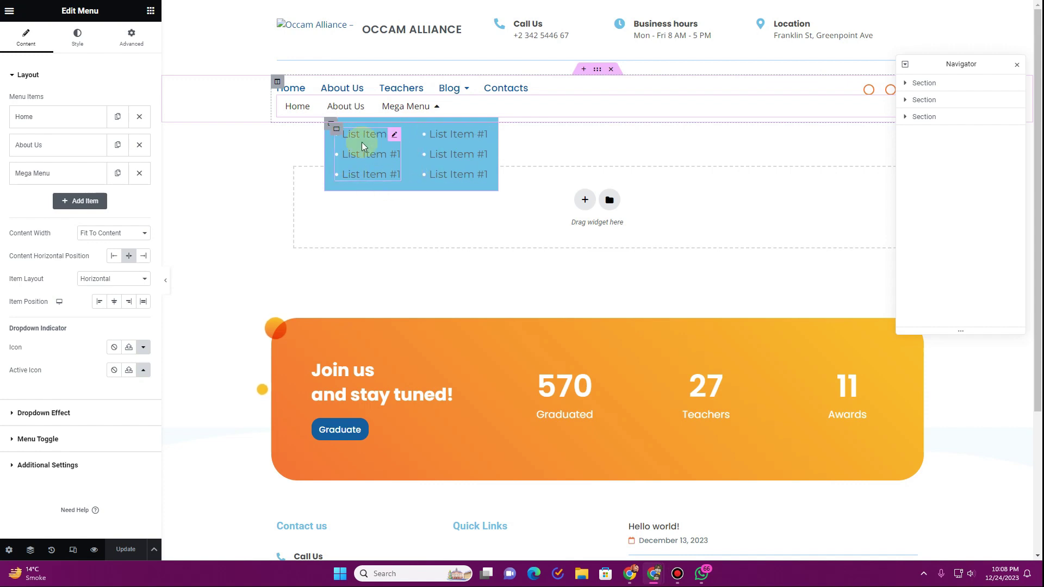
click(104, 233)
click(116, 248)
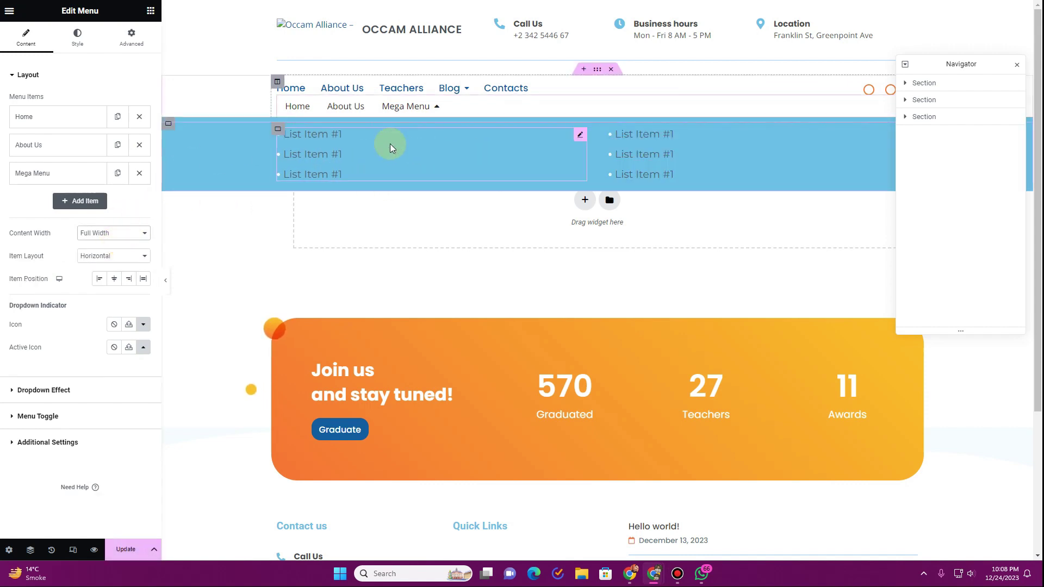
Try to add an Image widget to the Mega Menu dropdown and delete the misplaced widget below it.
click(610, 130)
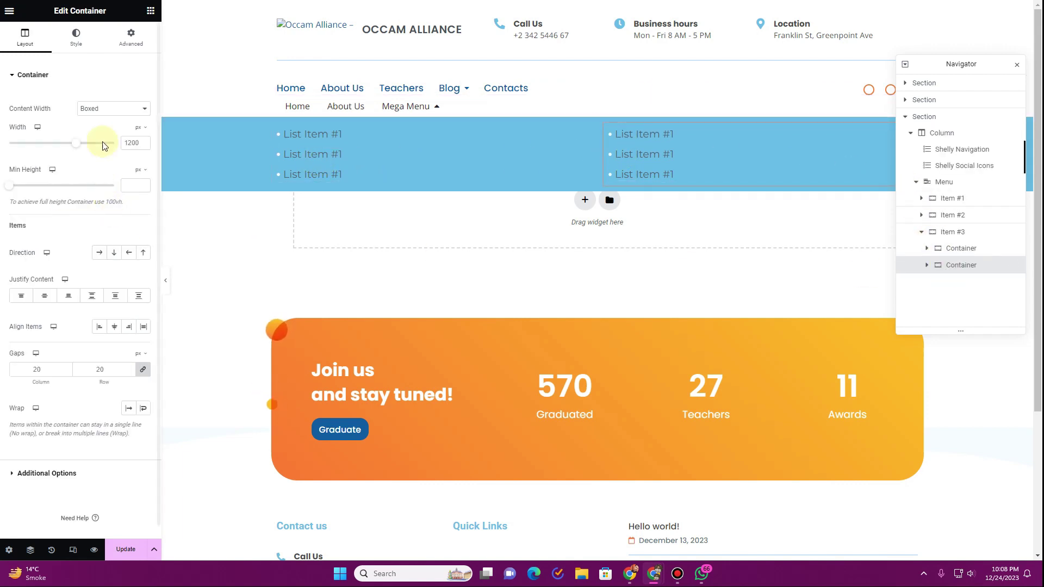
click(149, 13)
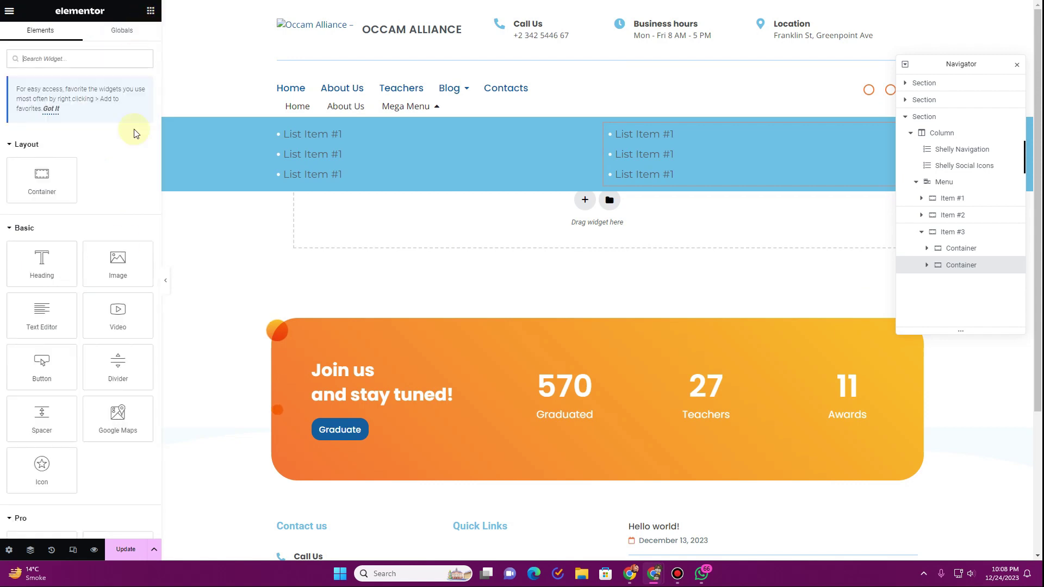
drag(109, 274, 609, 173)
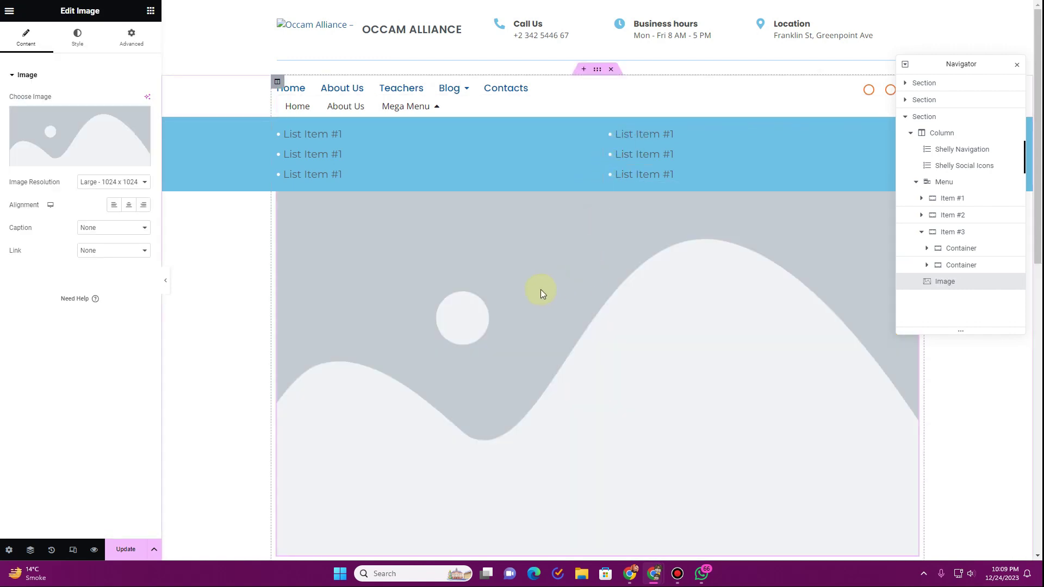
drag(930, 288, 957, 250)
right_click(944, 315)
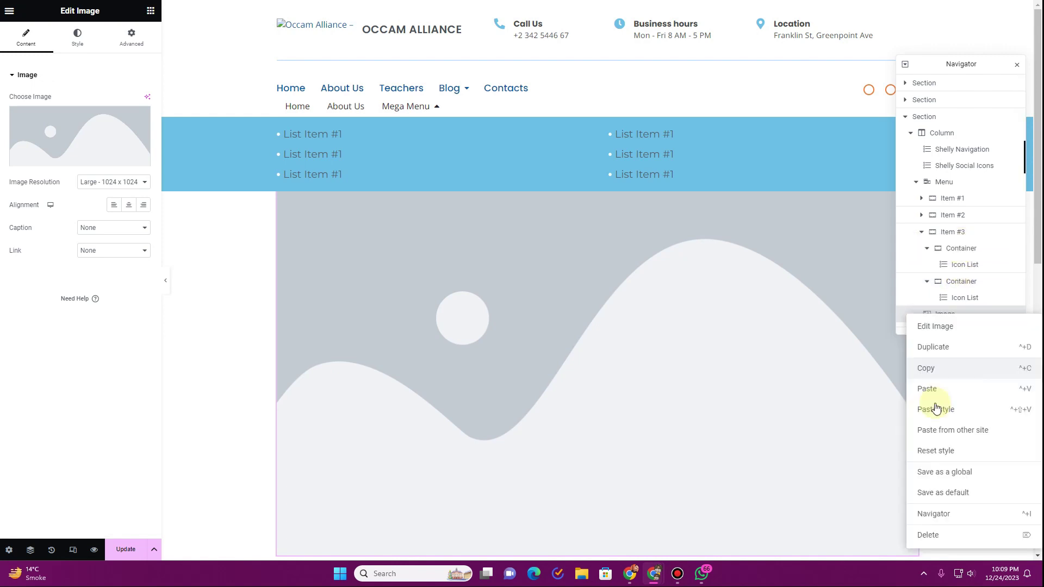
click(930, 536)
Add an Image widget inside the Mega Menu item's container, after the two list containers.
drag(959, 285, 946, 231)
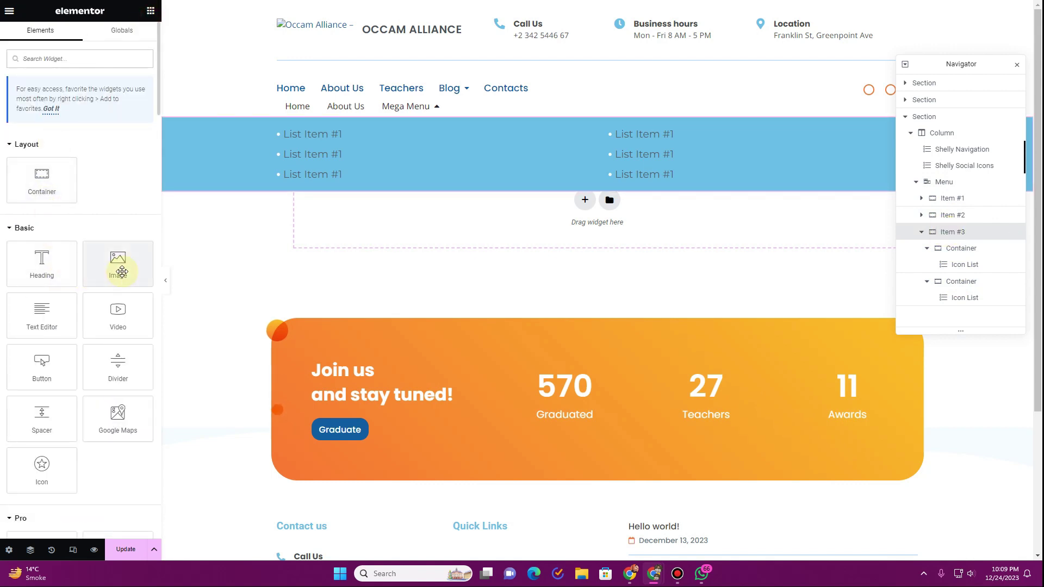
click(122, 274)
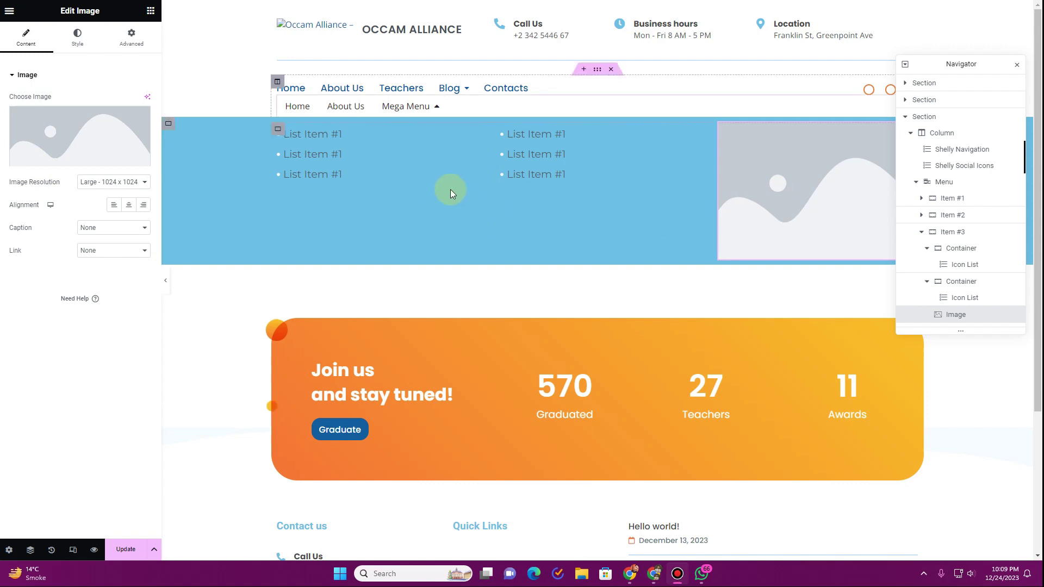
Set the background color of the Mega Menu item's outer container to black.
click(169, 125)
click(76, 37)
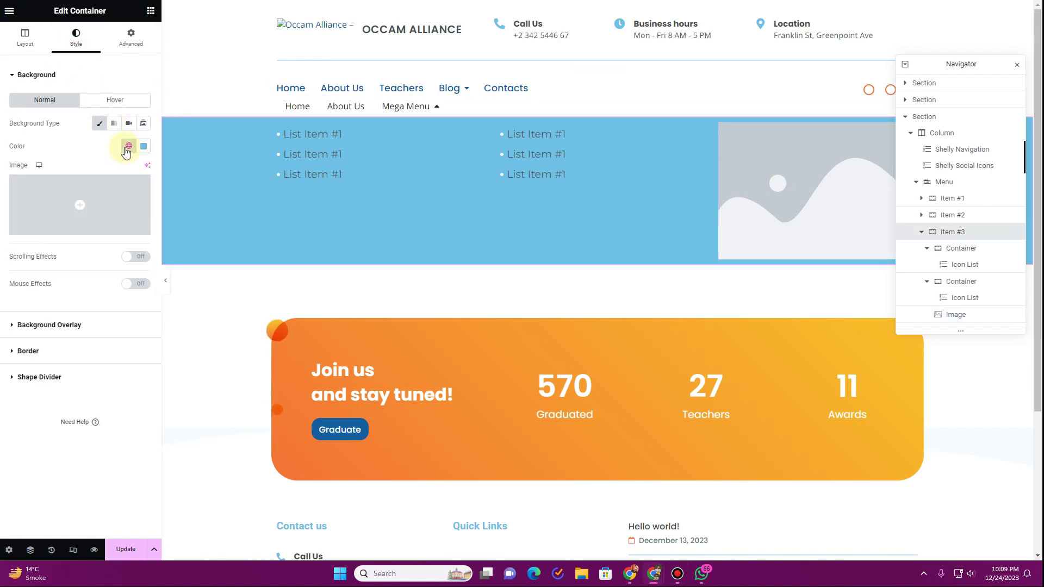
click(127, 146)
click(144, 146)
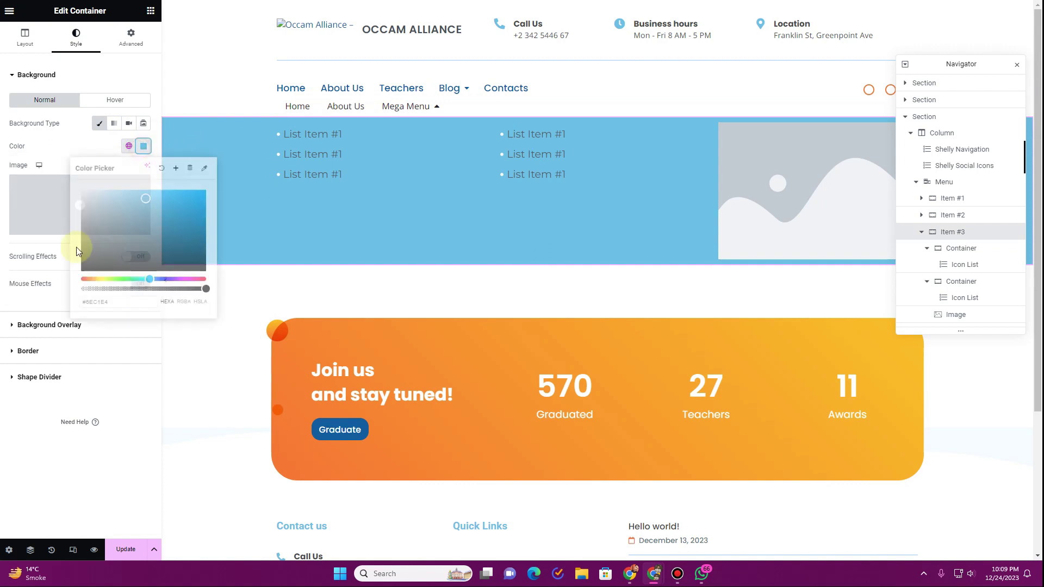
drag(84, 242, 74, 270)
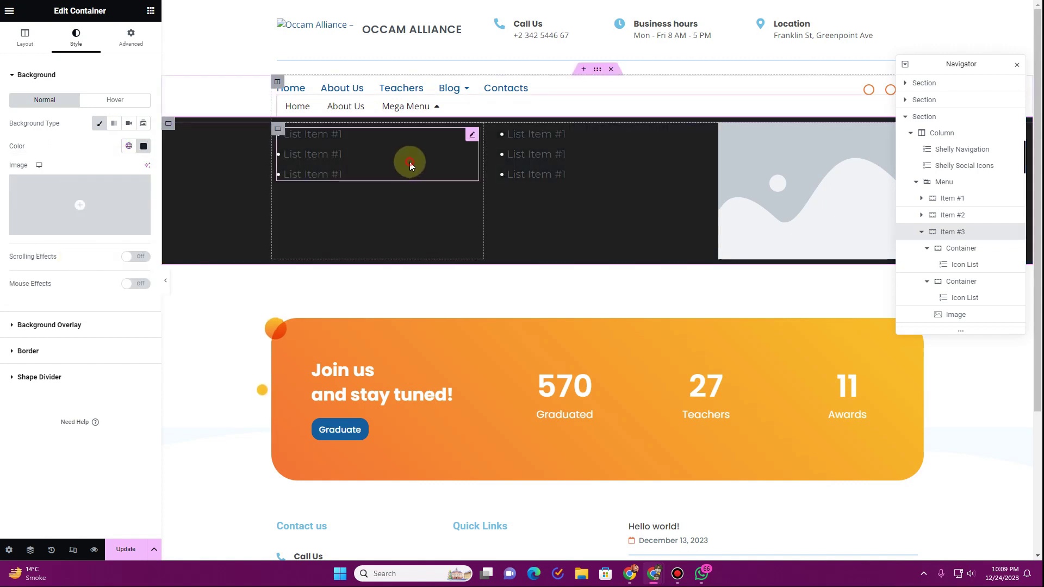
Set the text color of the first Icon List in the Mega Menu dropdown to white.
click(408, 158)
click(77, 37)
click(61, 206)
click(61, 344)
click(129, 221)
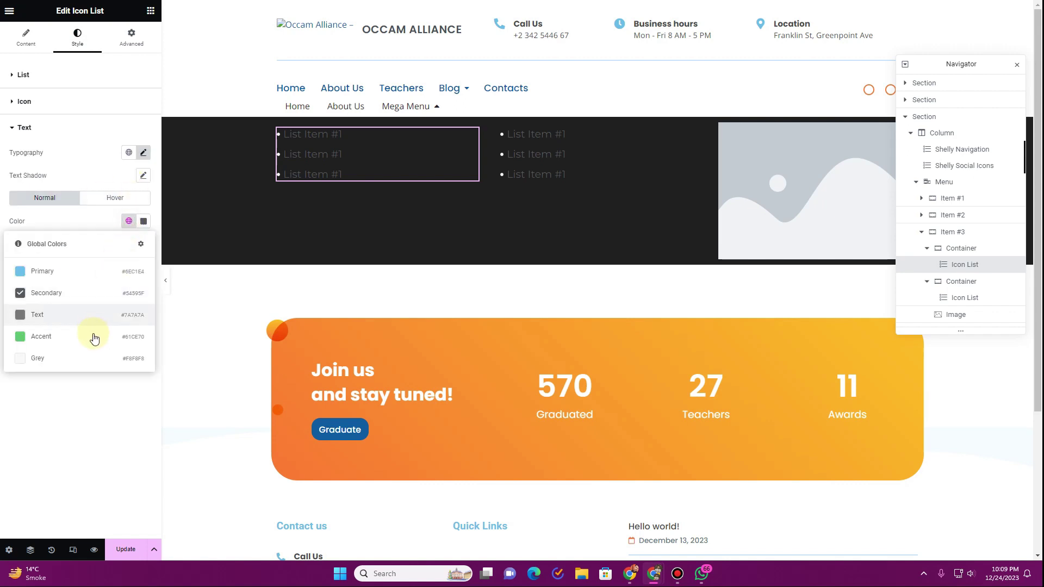
click(143, 220)
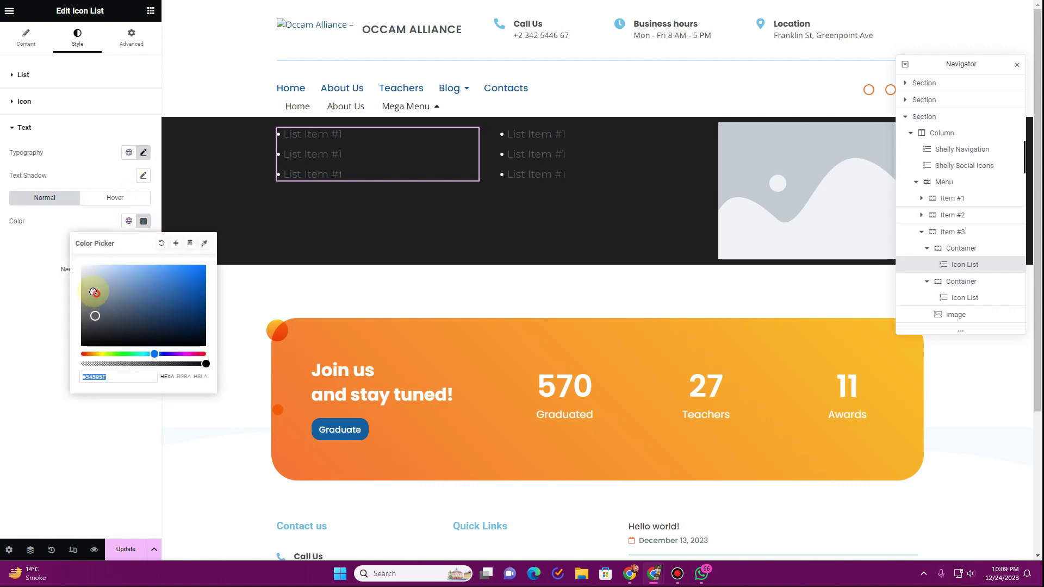
drag(94, 292, 82, 266)
Copy the first Icon List's style and apply it to the second Icon List.
right_click(449, 135)
click(482, 186)
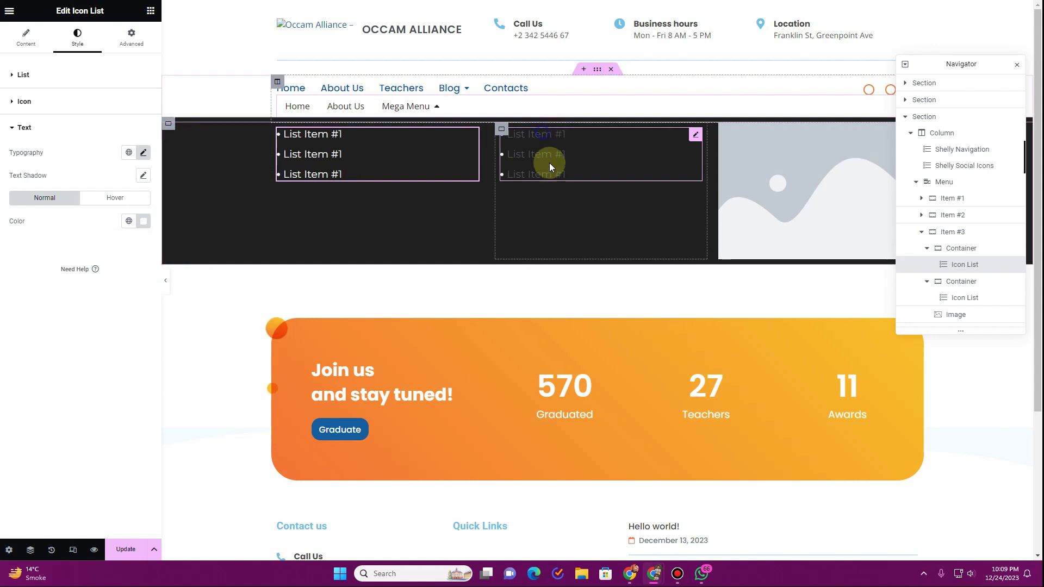
right_click(542, 134)
click(568, 227)
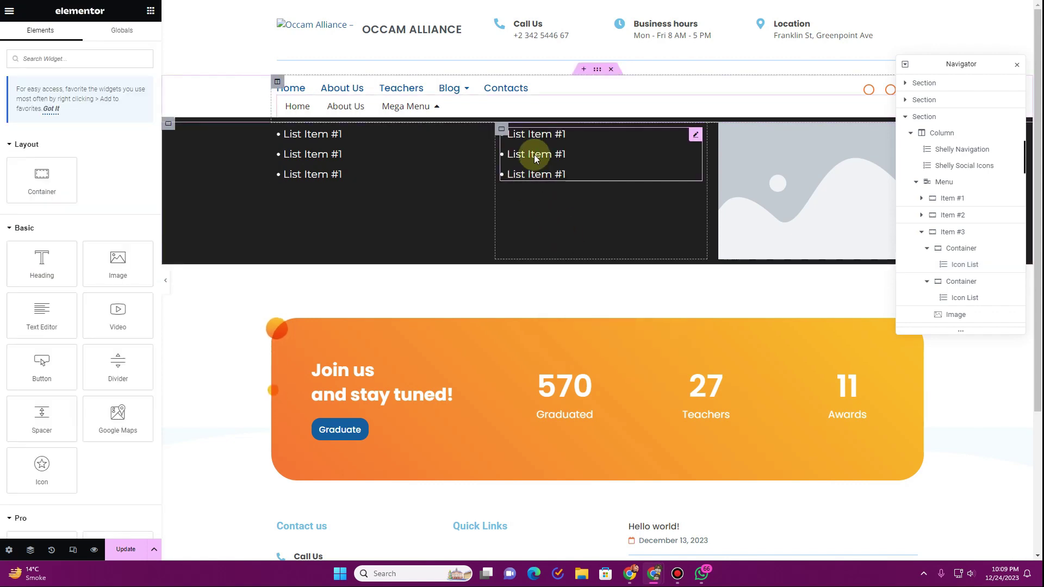
Load more media library items and use the pink arch picture for the Mega Menu's Image widget.
click(754, 173)
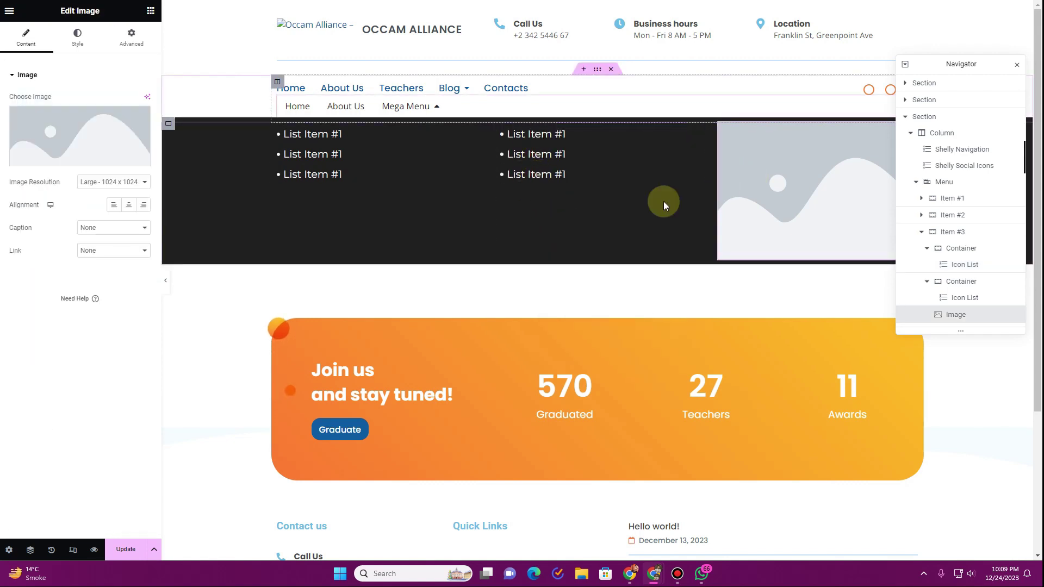
click(68, 111)
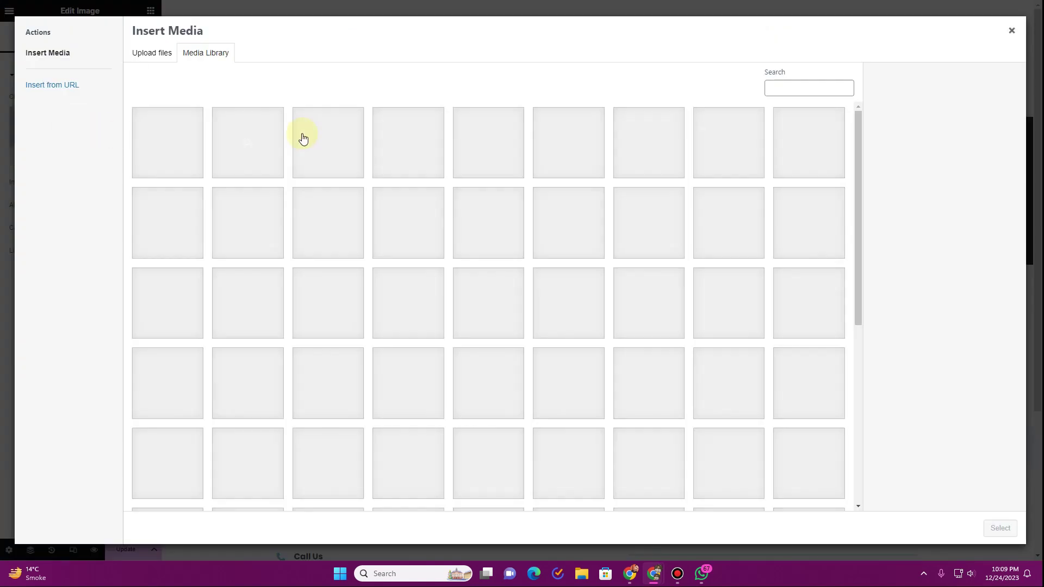
scroll(443, 221, down, 3)
click(648, 302)
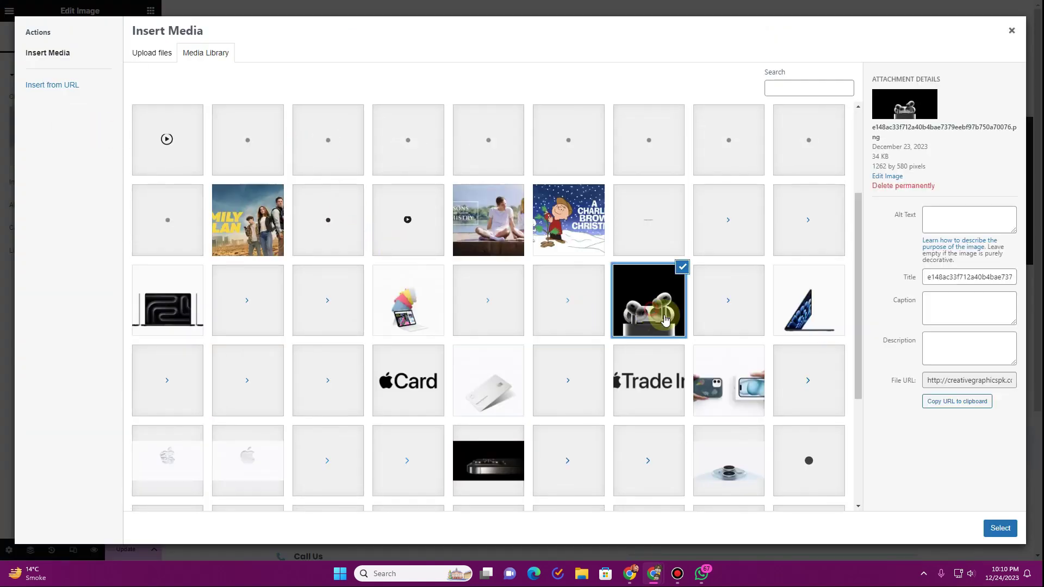
scroll(522, 302, down, 4)
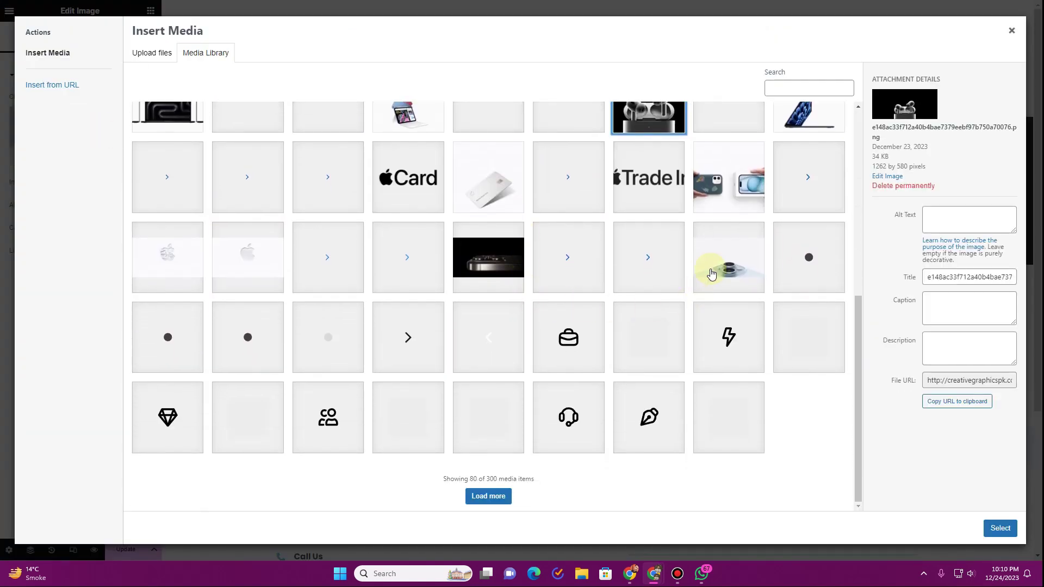
click(711, 273)
click(499, 497)
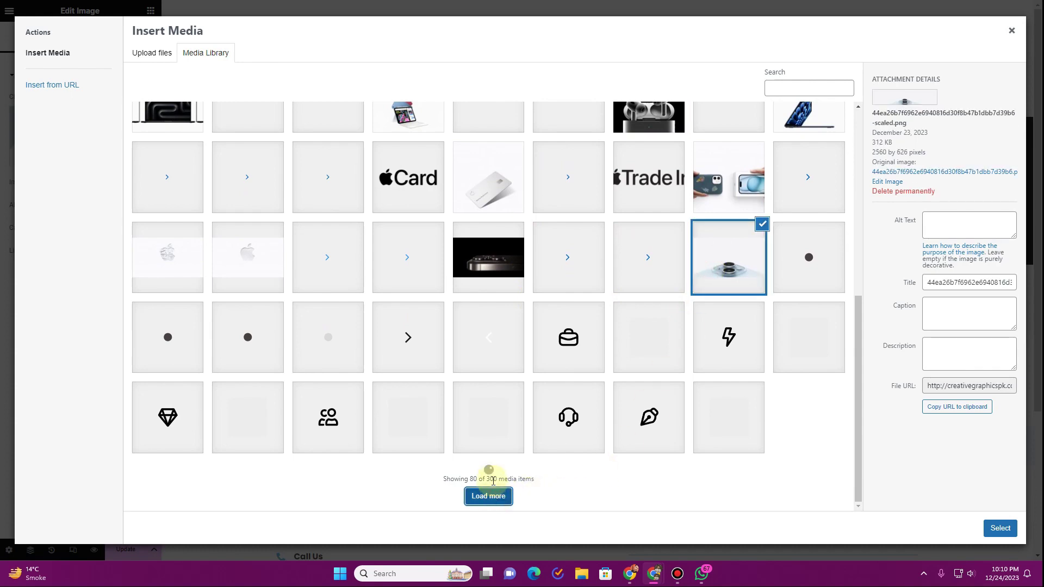
scroll(296, 303, down, 7)
click(808, 438)
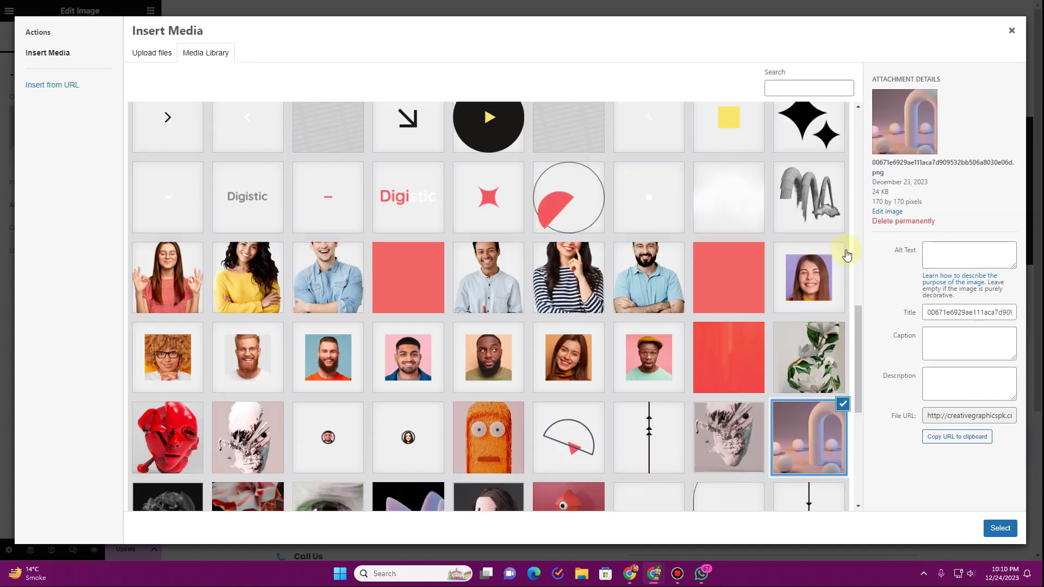
click(990, 530)
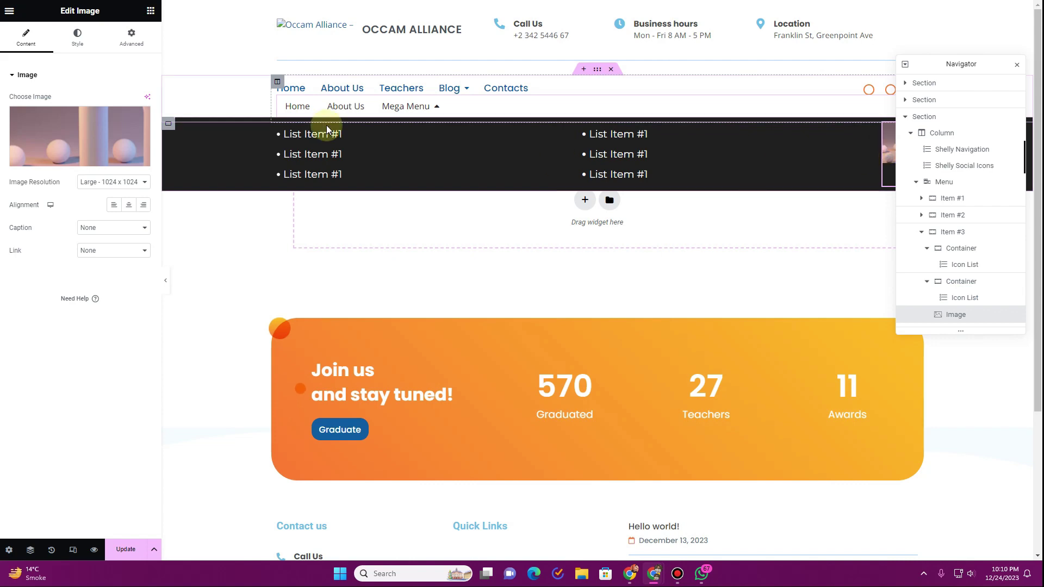
Replace the Image widget's picture with the cracked marble bust from the media library.
click(42, 126)
scroll(610, 423, down, 5)
click(563, 362)
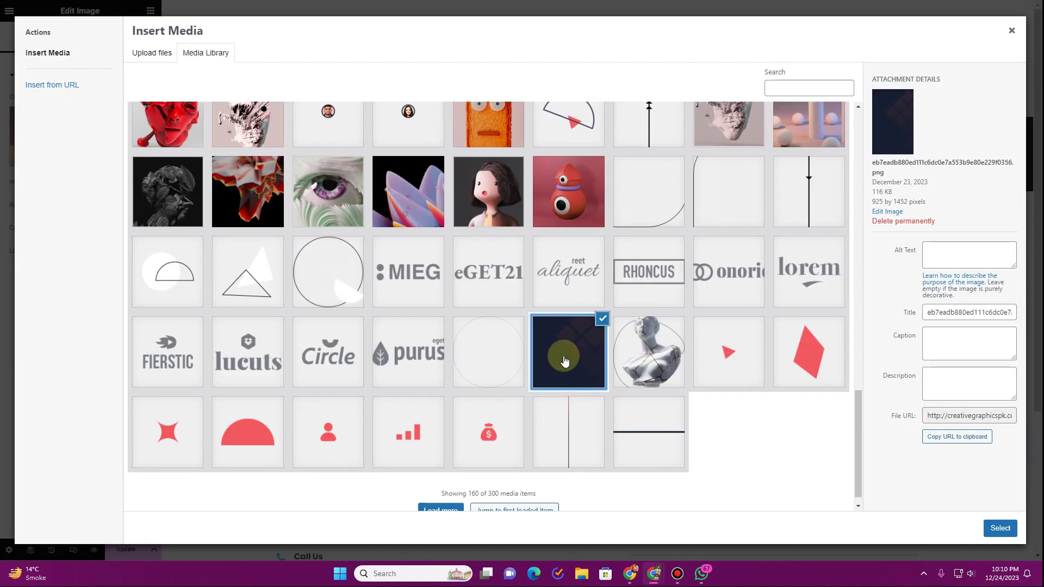
click(622, 354)
click(999, 528)
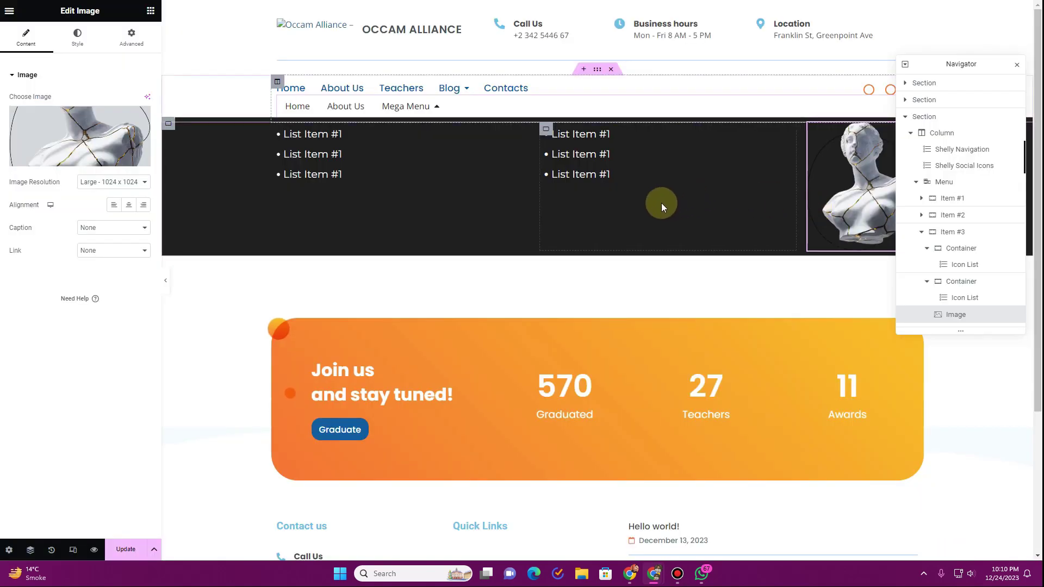
Narrow both list containers, making the first about 17% wide, and set the bust image's width to 41%.
click(1017, 64)
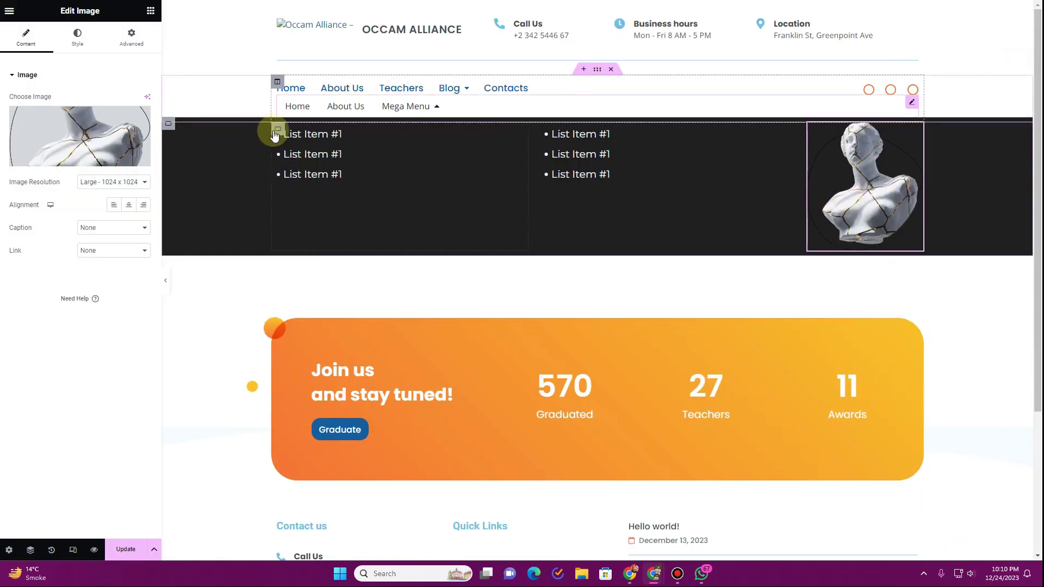
click(207, 142)
click(111, 109)
click(96, 126)
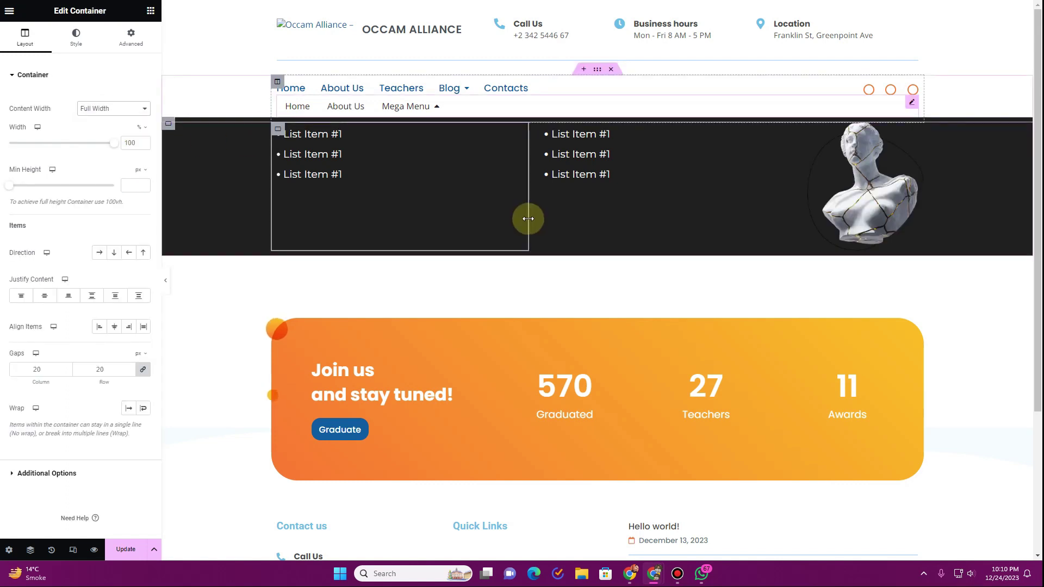
click(112, 108)
click(99, 122)
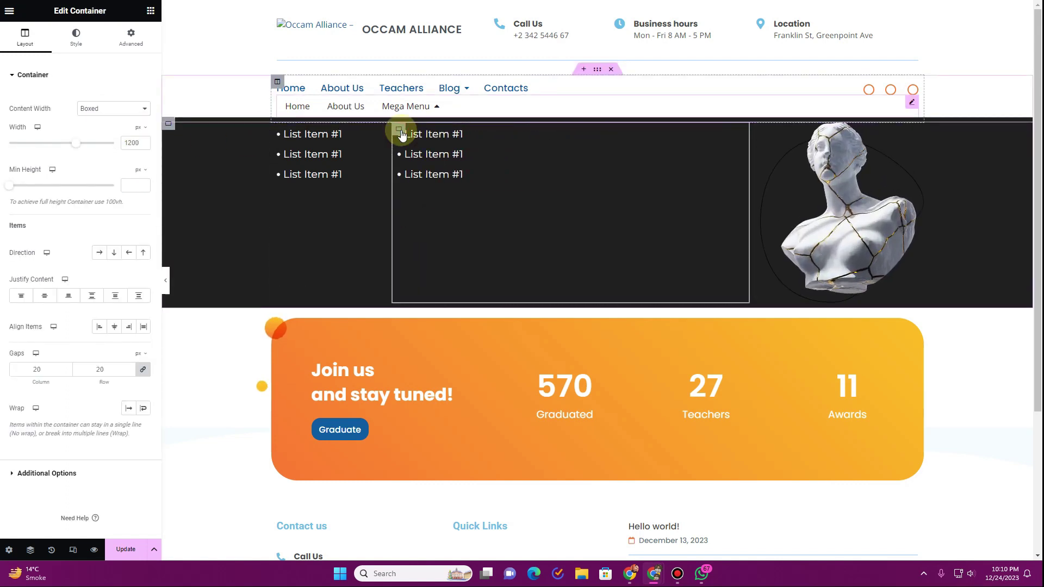
click(723, 221)
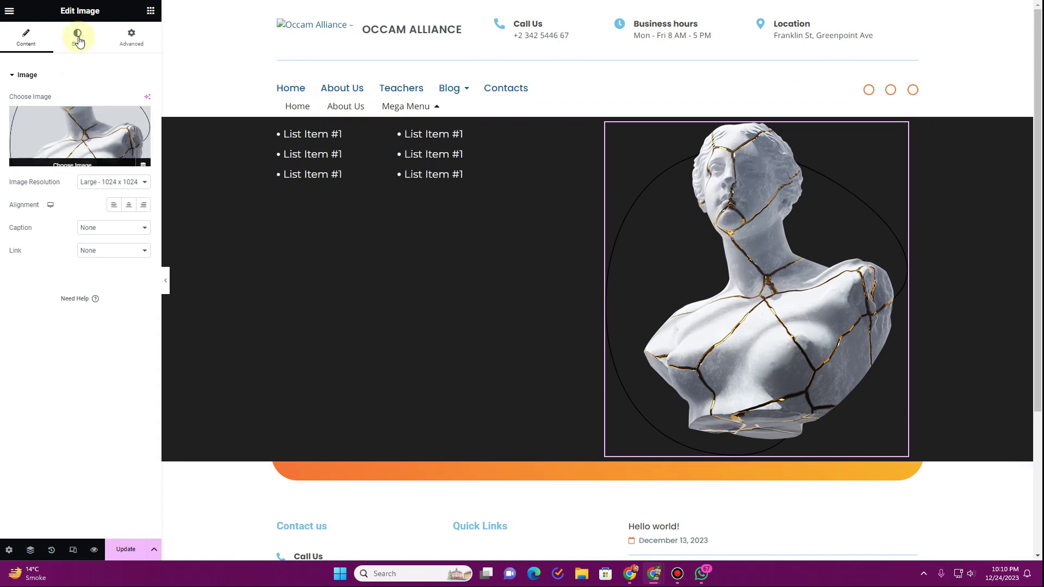
drag(12, 113, 51, 112)
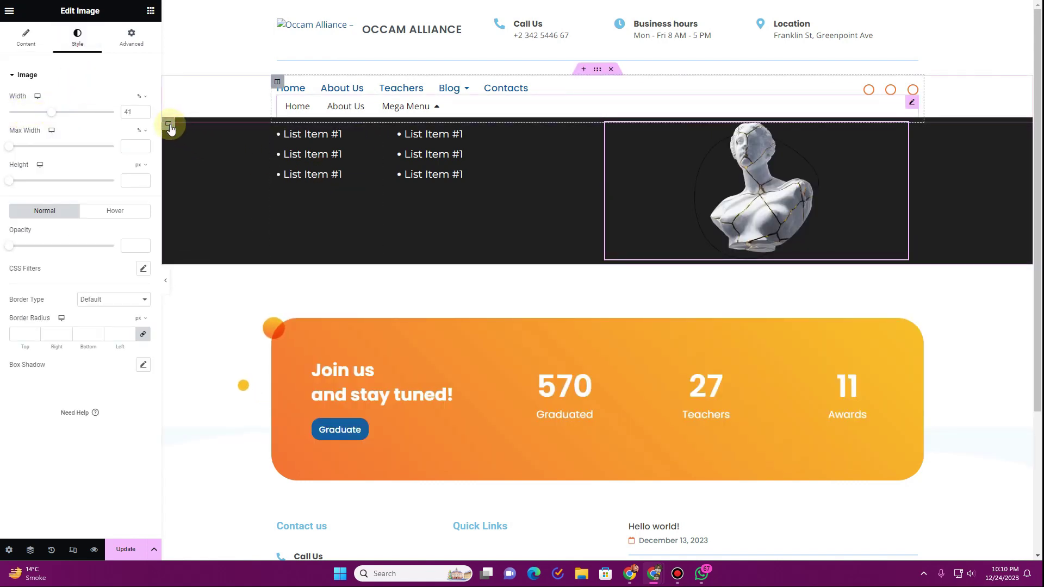
Try centering the items in the Mega Menu item's outer container, and finally set Align Items to Start.
click(170, 128)
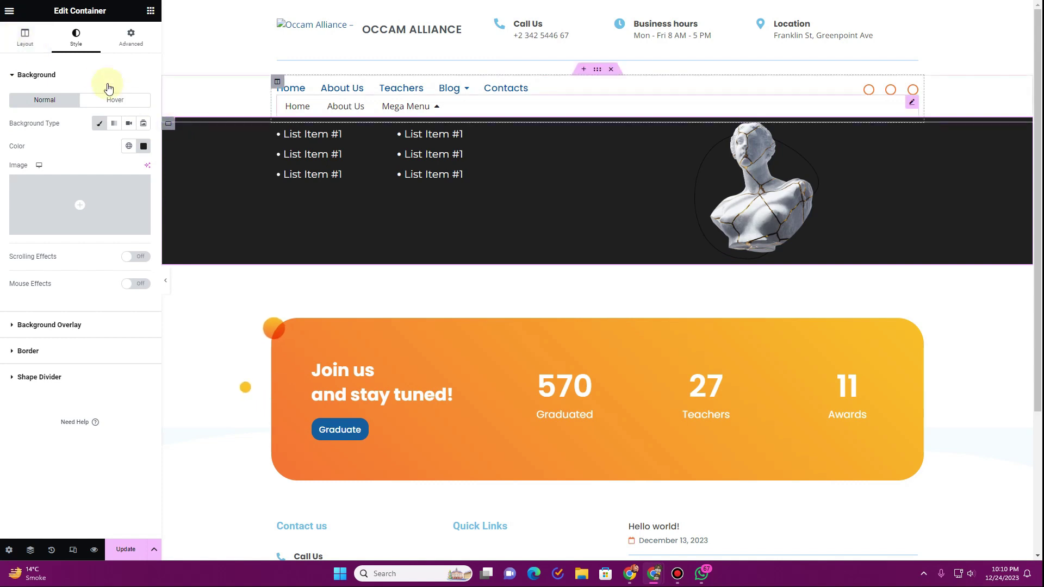
click(25, 45)
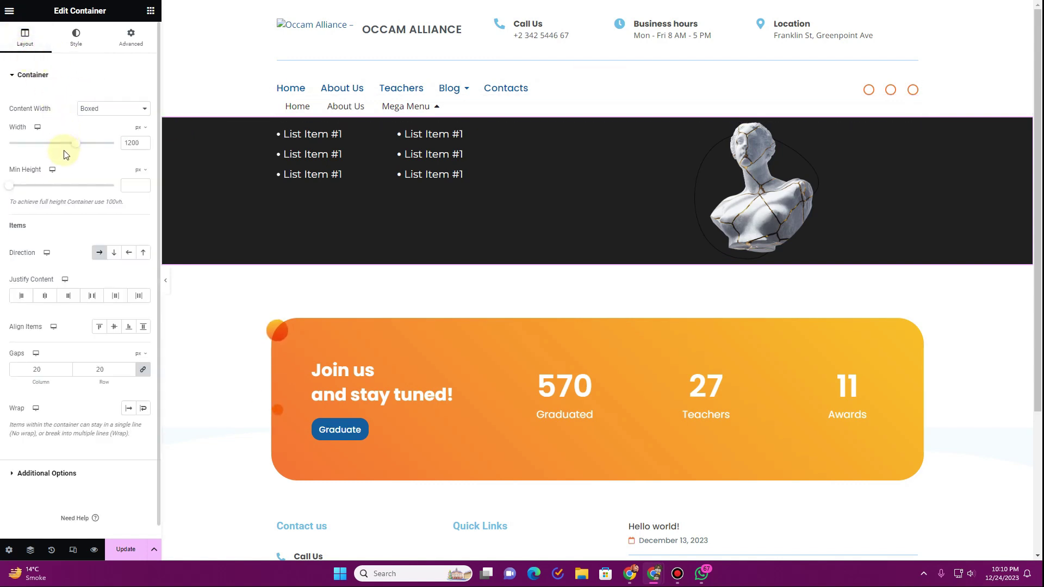
click(119, 330)
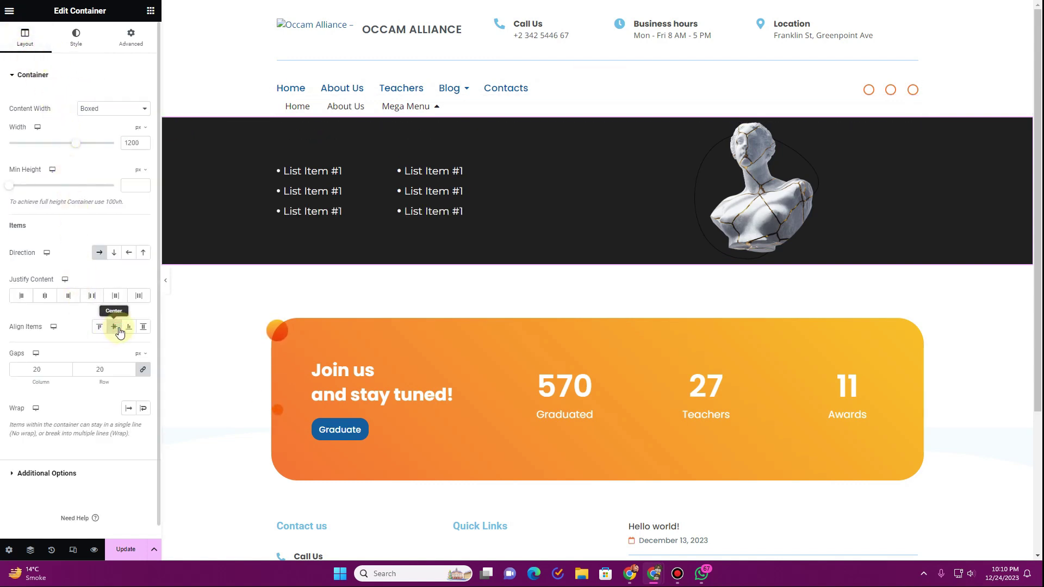
click(99, 326)
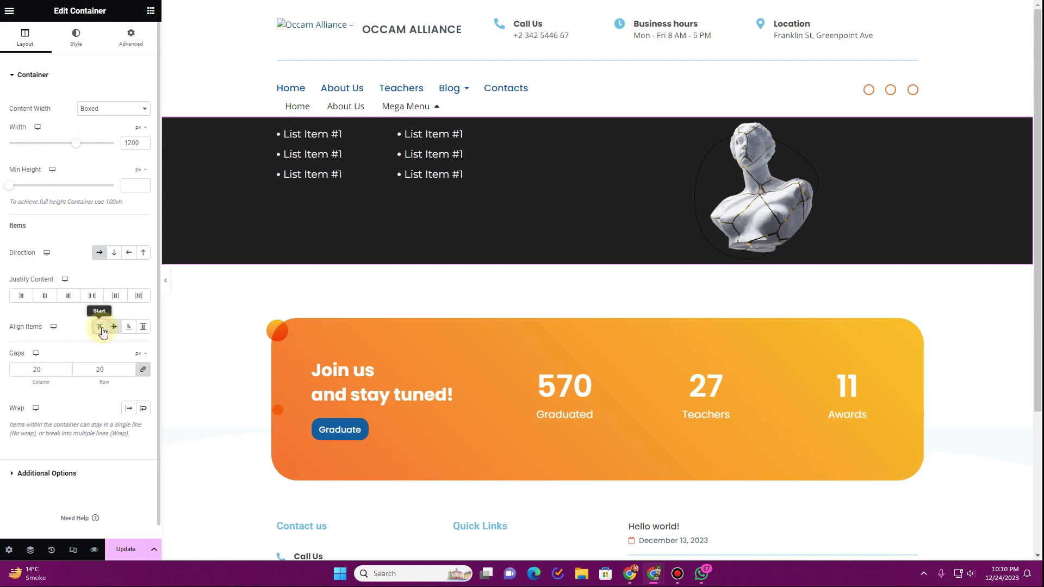
Add a Heading widget above the first Icon List with the title "Easy Navigations".
click(151, 11)
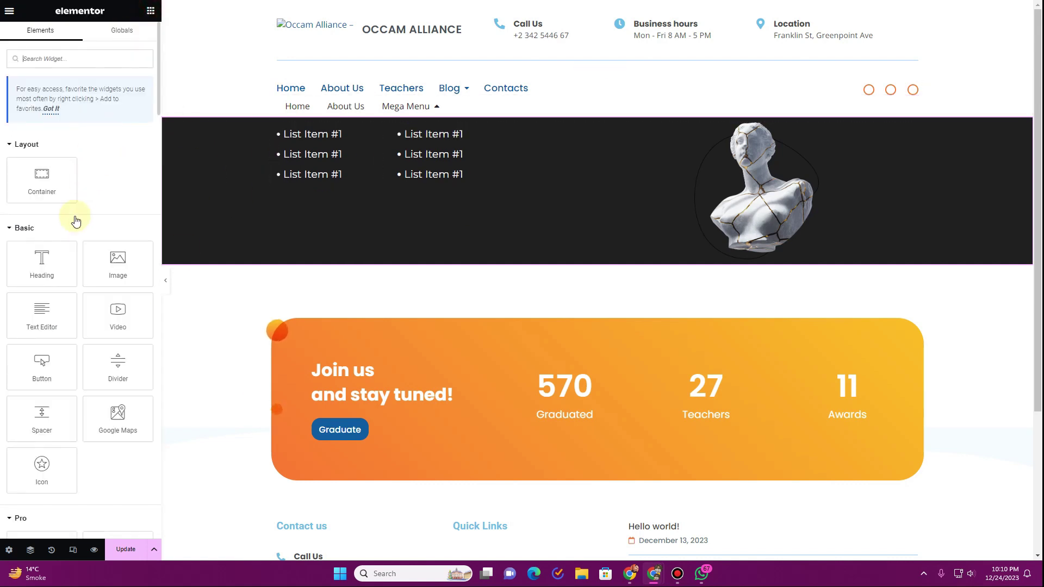
drag(42, 263, 325, 136)
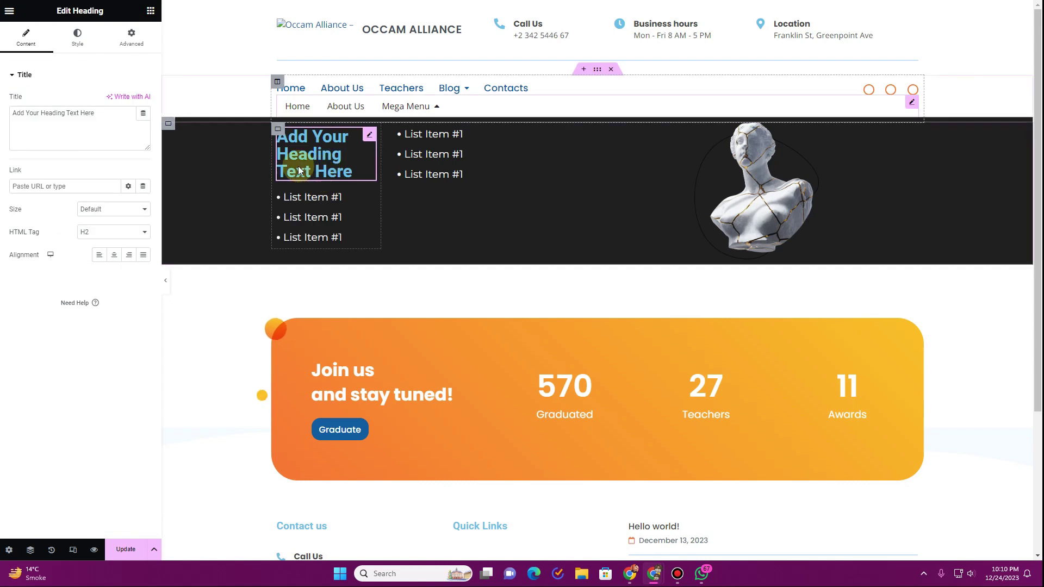
text(Eas)
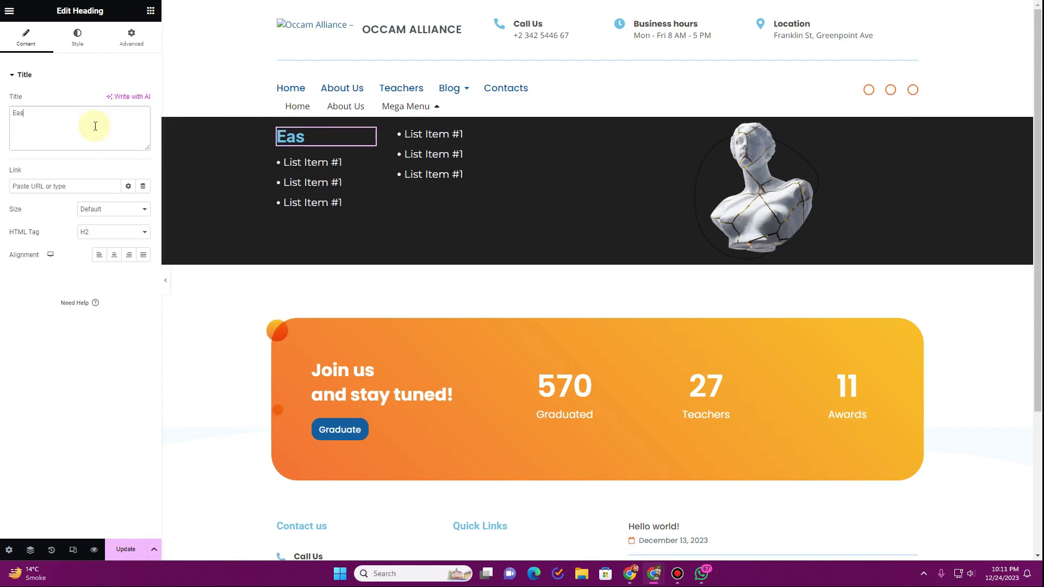
text(y Navigations)
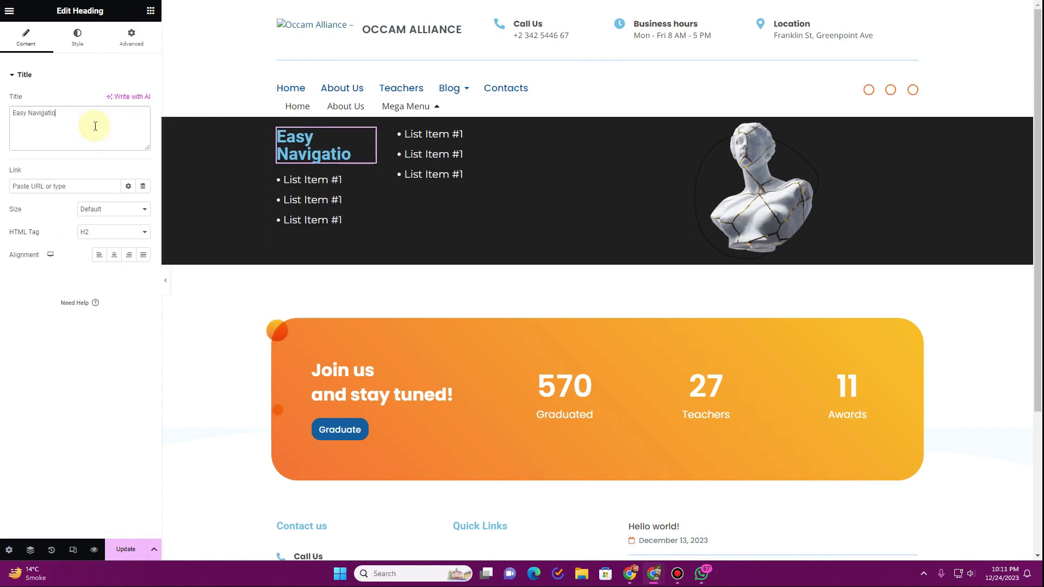
Style the Easy Navigations heading with Montserrat, the global Grey color and a 24 px size, and widen the first list container.
click(77, 37)
click(142, 126)
click(112, 179)
click(107, 214)
click(126, 100)
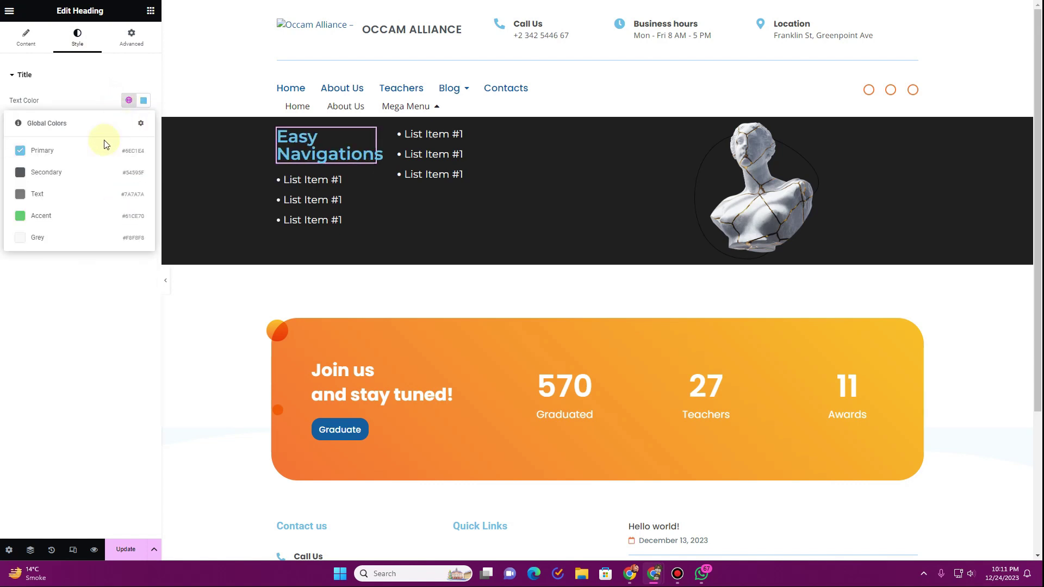
click(103, 148)
click(143, 123)
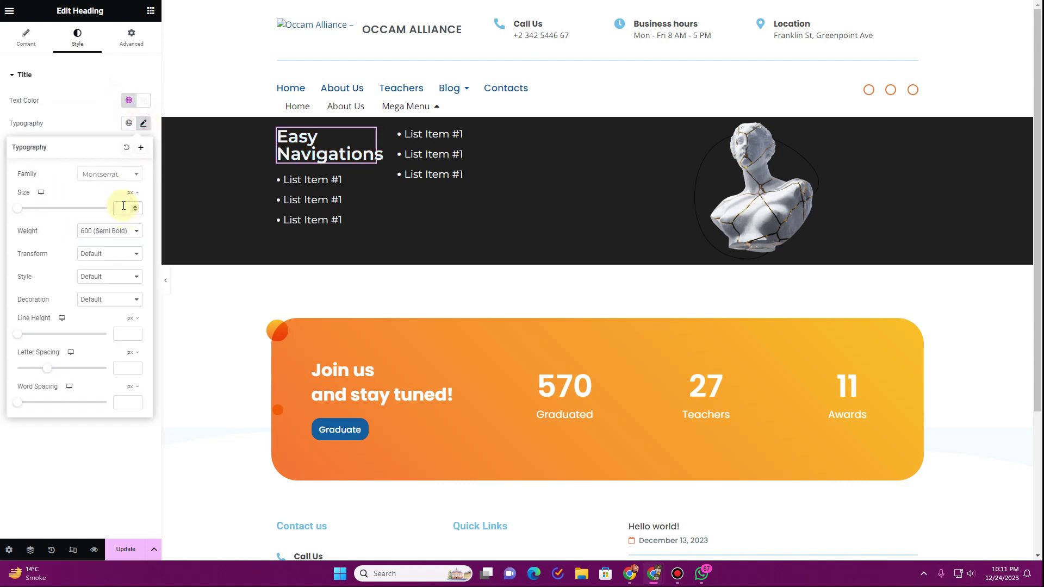
text(24)
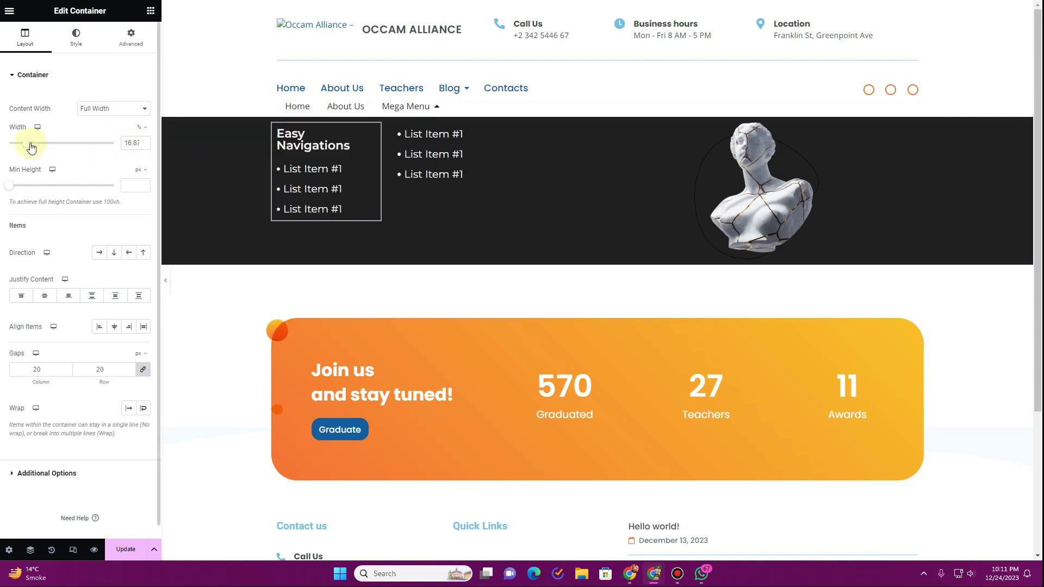
click(31, 146)
Copy the Easy Navigations heading into the second list container and place it above the Icon List.
right_click(339, 138)
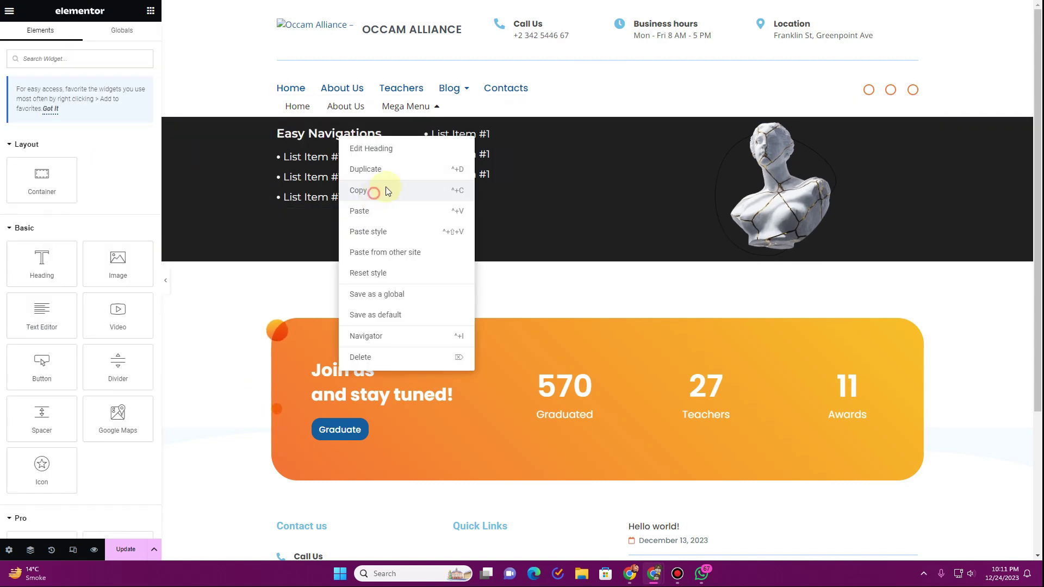
click(387, 191)
right_click(491, 135)
click(516, 208)
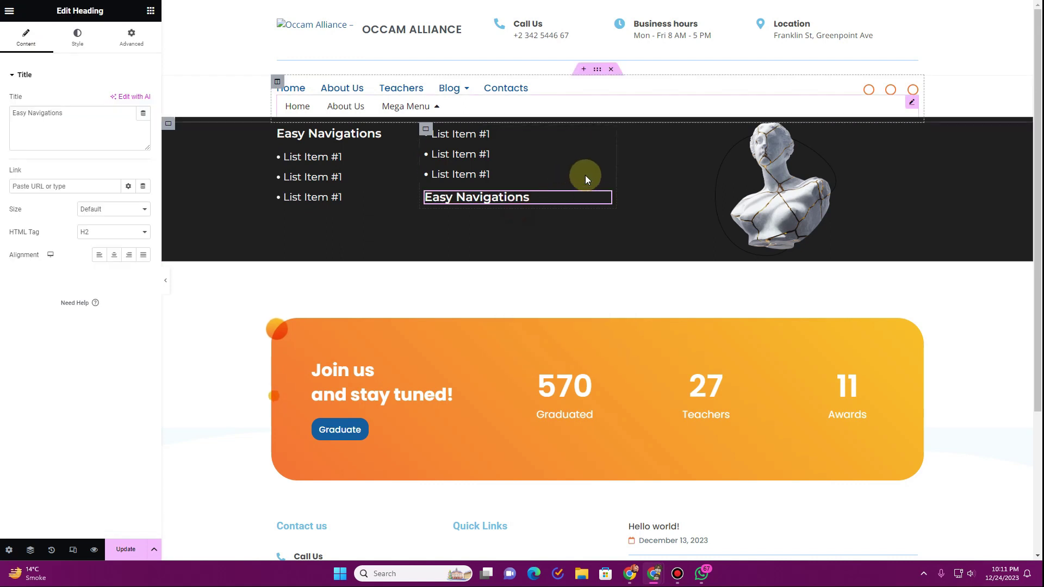
click(30, 550)
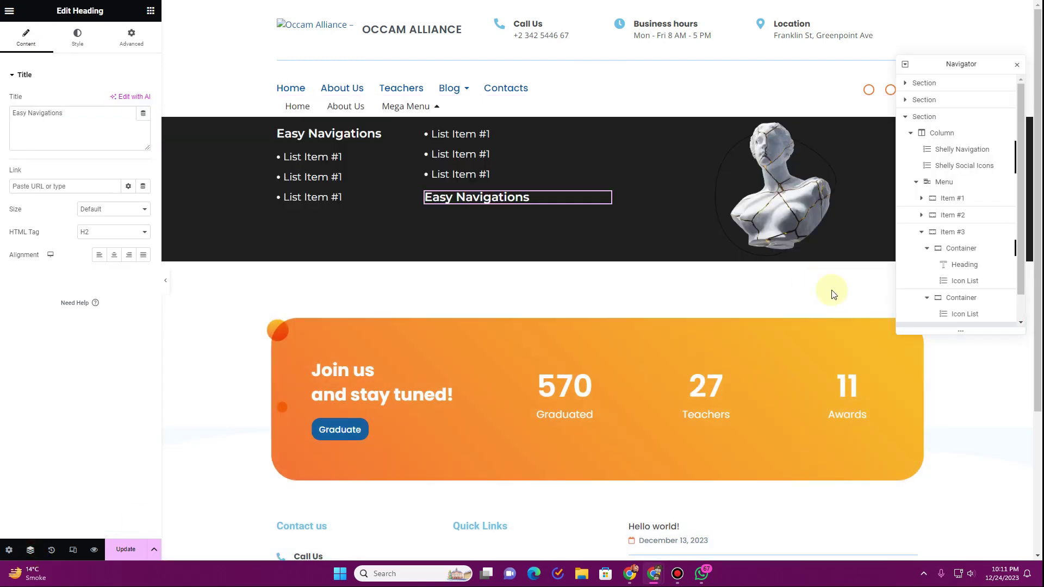
scroll(954, 277, down, 1)
drag(957, 306, 968, 277)
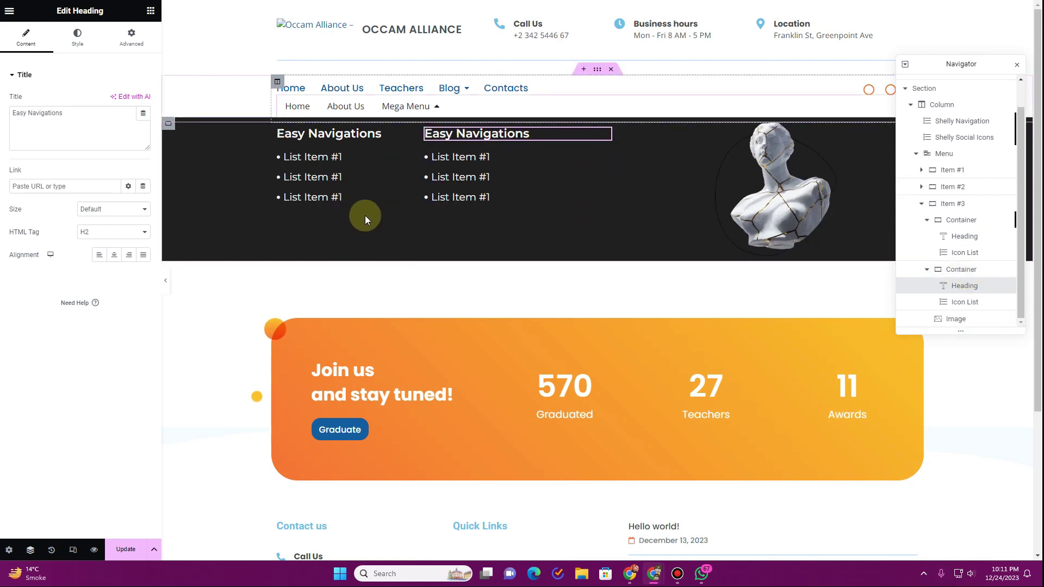
click(436, 106)
click(436, 107)
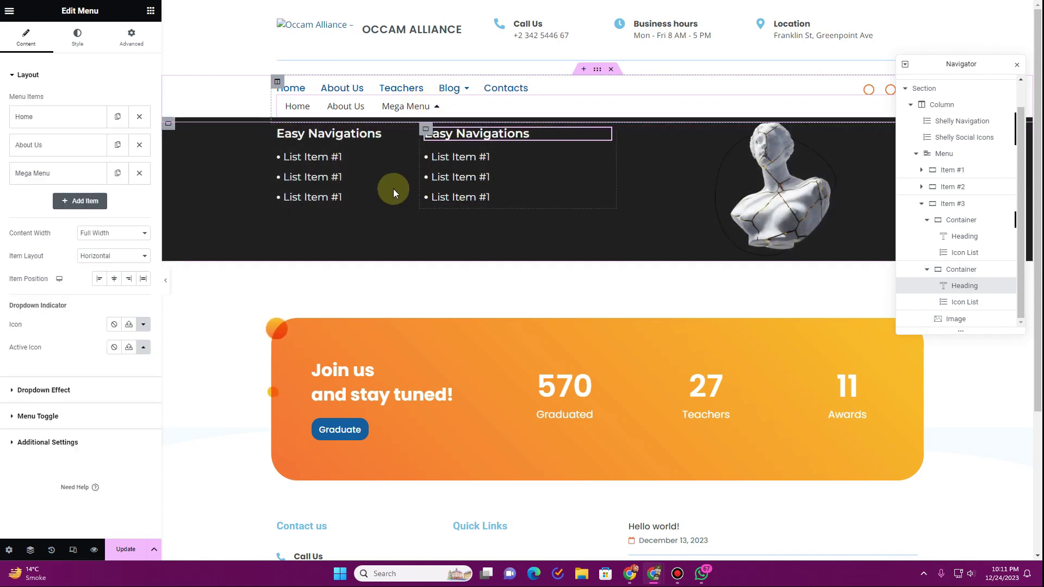
scroll(368, 214, down, 3)
scroll(368, 214, up, 3)
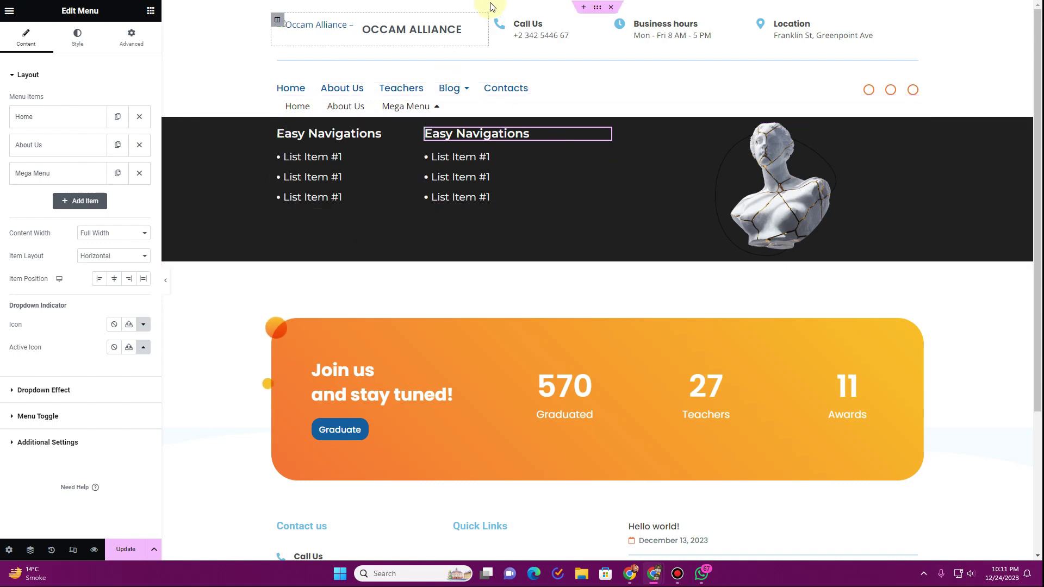
Switch to the Elementor settings page in WordPress and set the Menu feature and its required Nested Elements feature to Active.
key(ctrl+Tab)
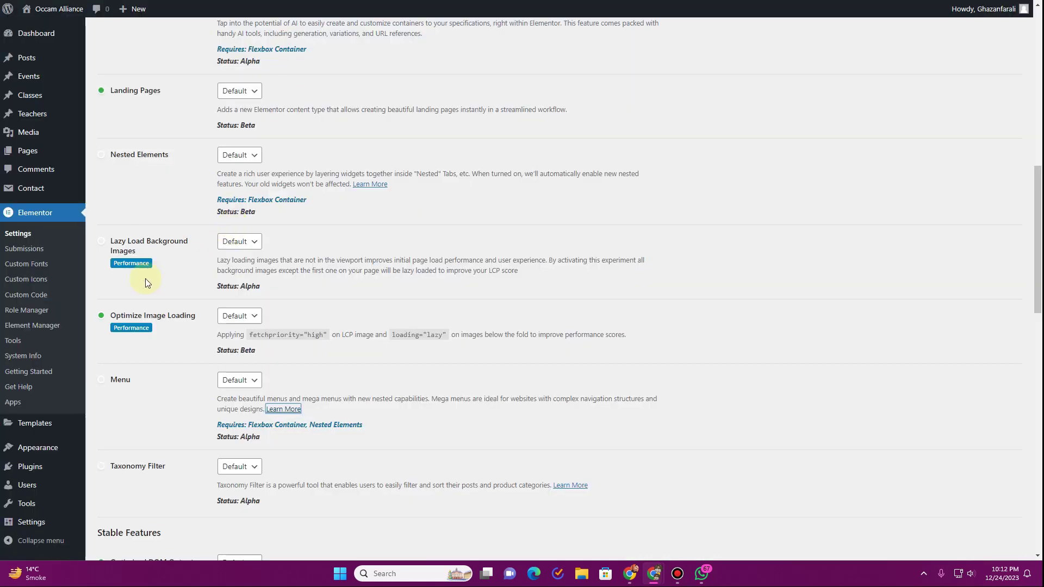
scroll(190, 355, down, 2)
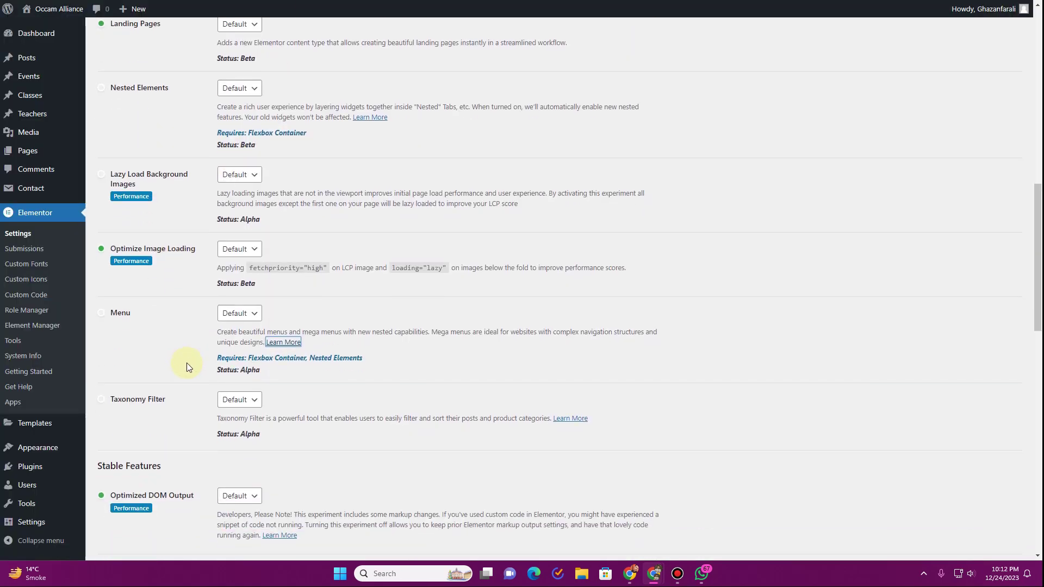
scroll(187, 363, down, 1)
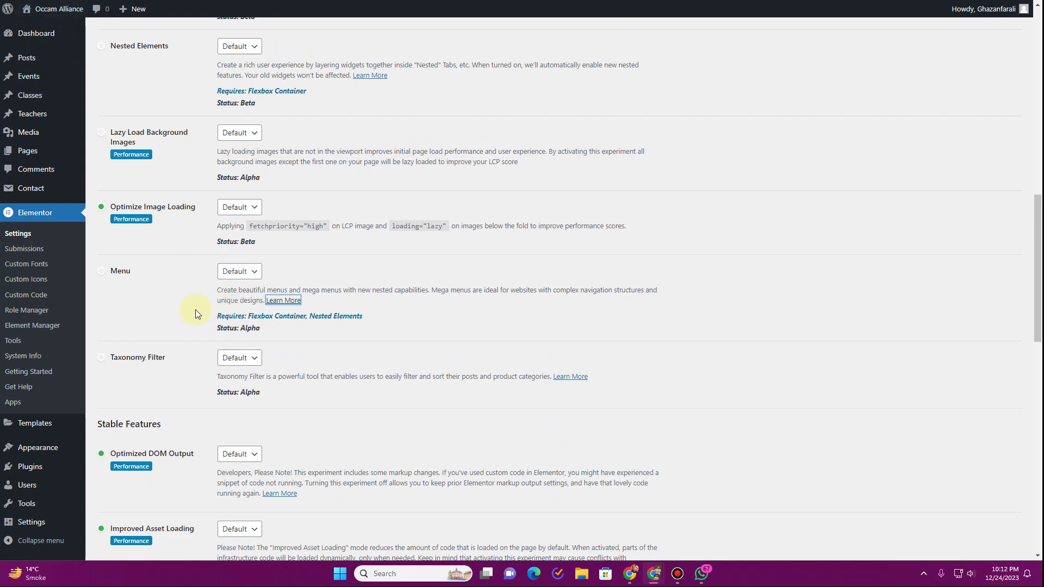
key(shift+Tab)
key(Down)
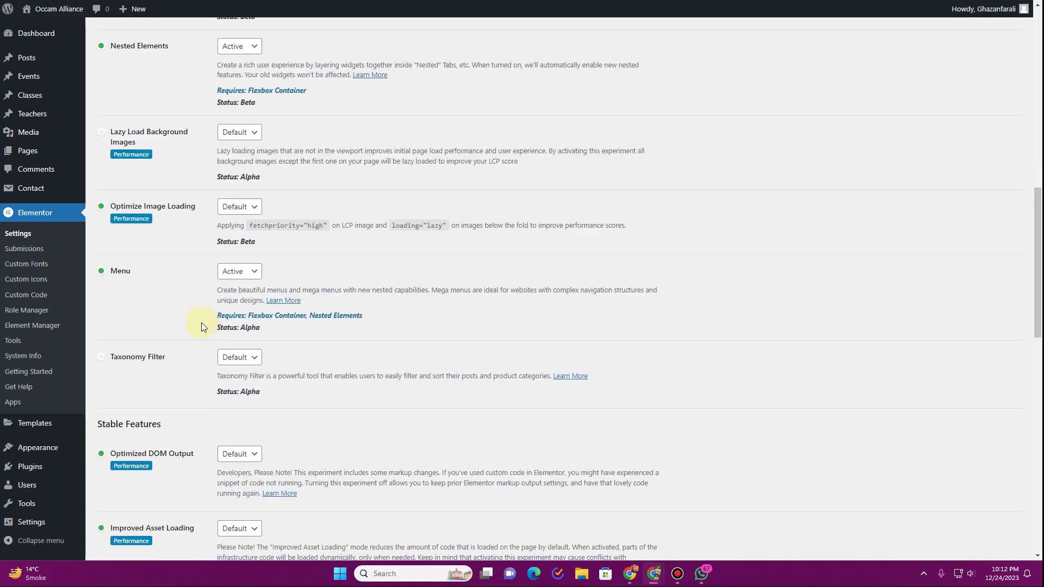
Examine the Menu feature's release status and compare it with the features listed under Stable Features.
scroll(201, 322, down, 1)
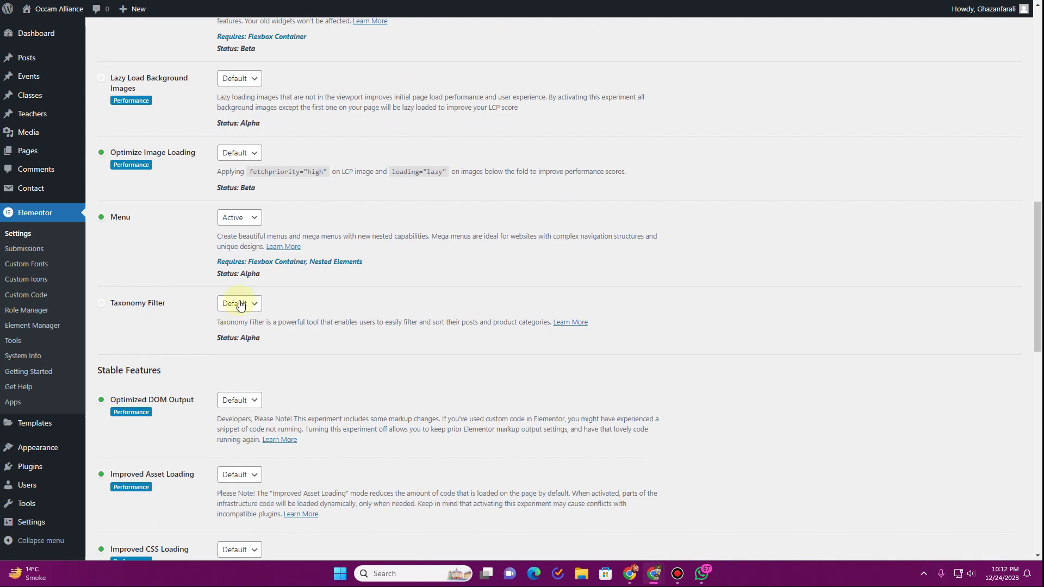
drag(265, 275, 240, 274)
scroll(241, 288, up, 4)
scroll(252, 180, up, 1)
scroll(259, 212, down, 3)
scroll(265, 242, down, 3)
scroll(149, 160, down, 2)
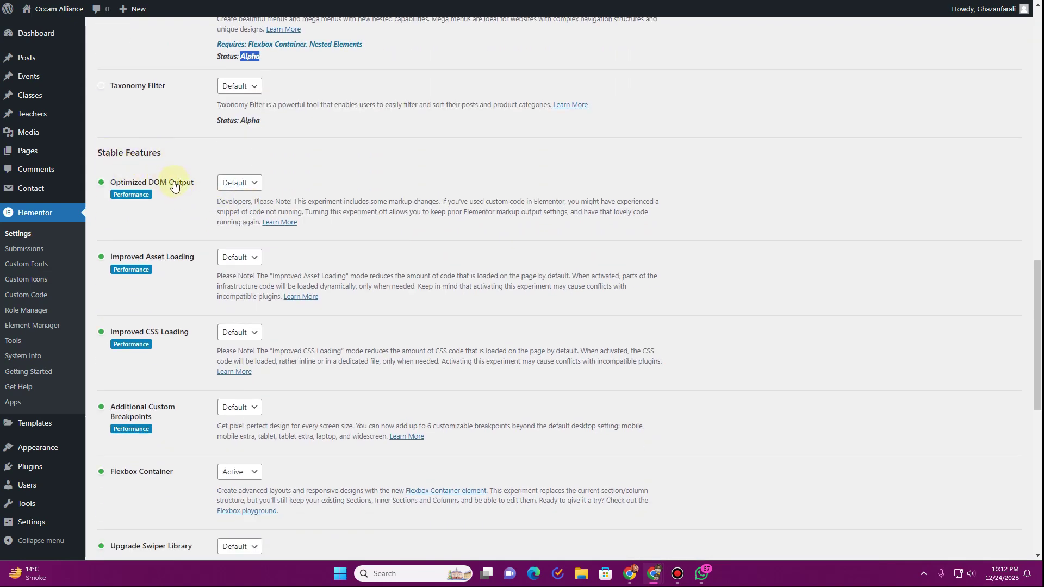
drag(163, 153, 99, 156)
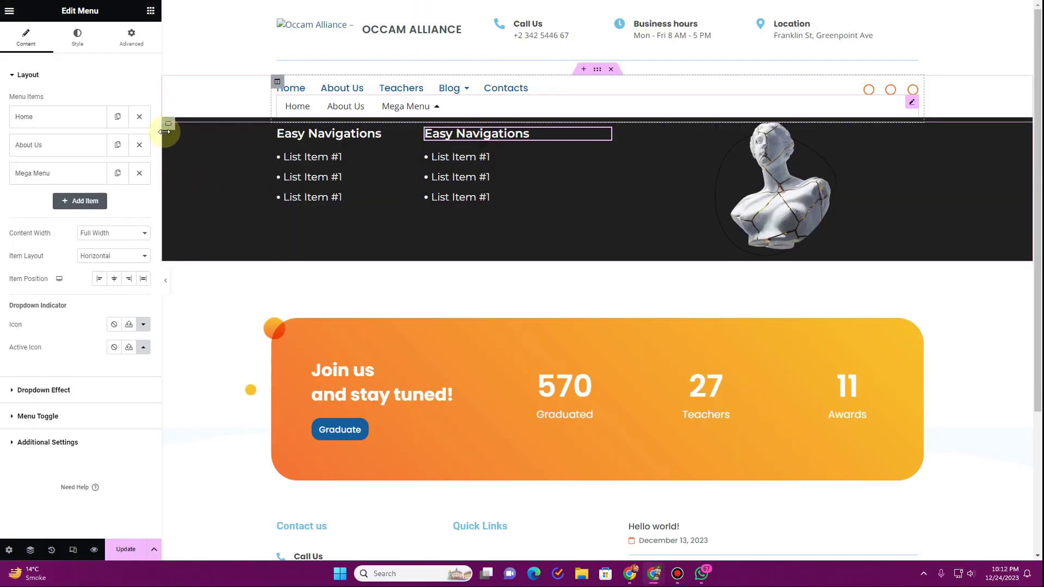
Return to the header editor, set the Menu widget's Content Width to Fit To Content, and check the Mega Menu dropdown in the panel-free preview.
click(117, 232)
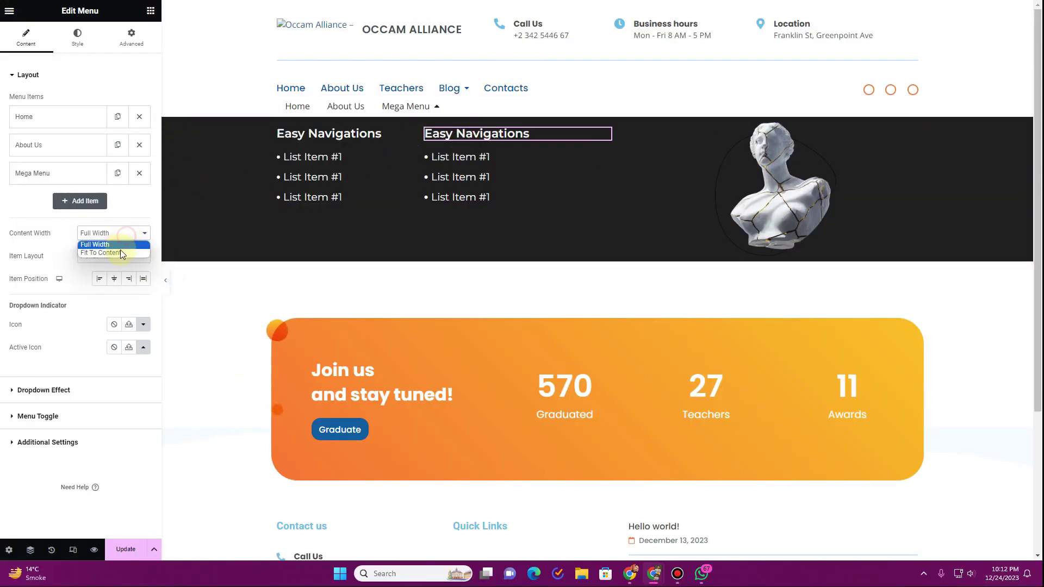
click(120, 250)
click(168, 285)
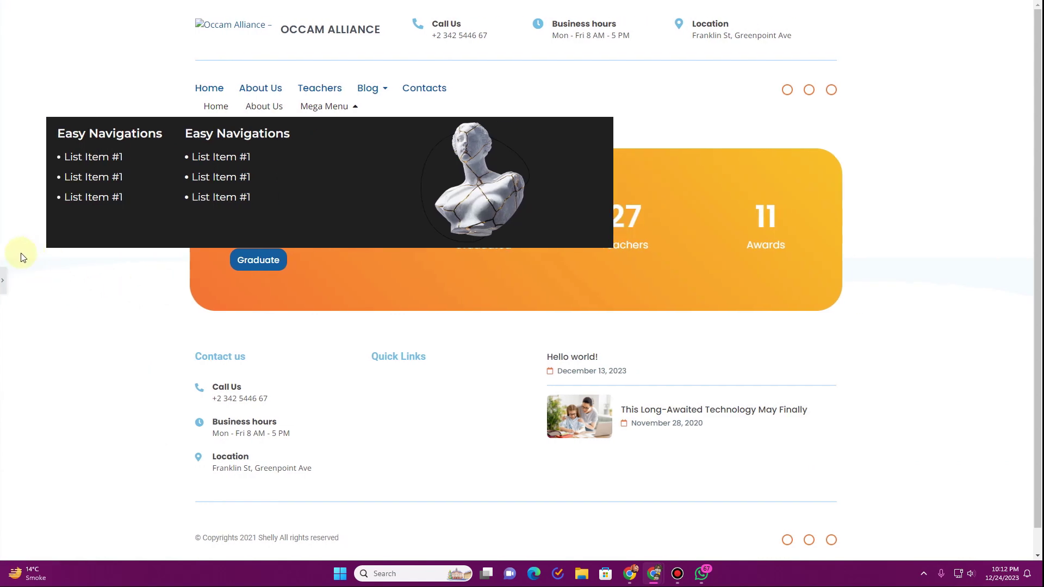
click(5, 276)
scroll(168, 283, down, 3)
click(165, 280)
key(F5)
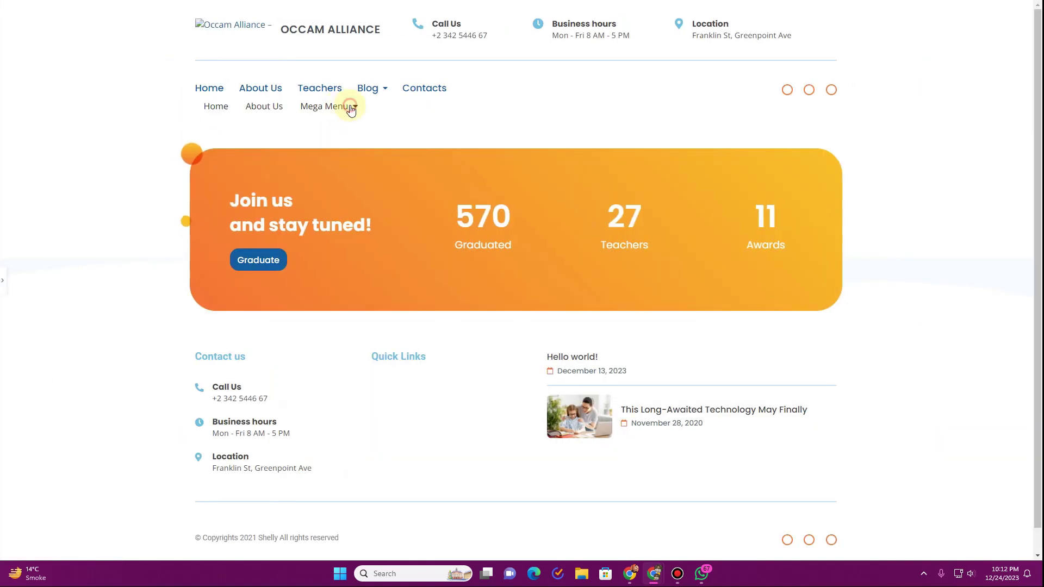
click(351, 107)
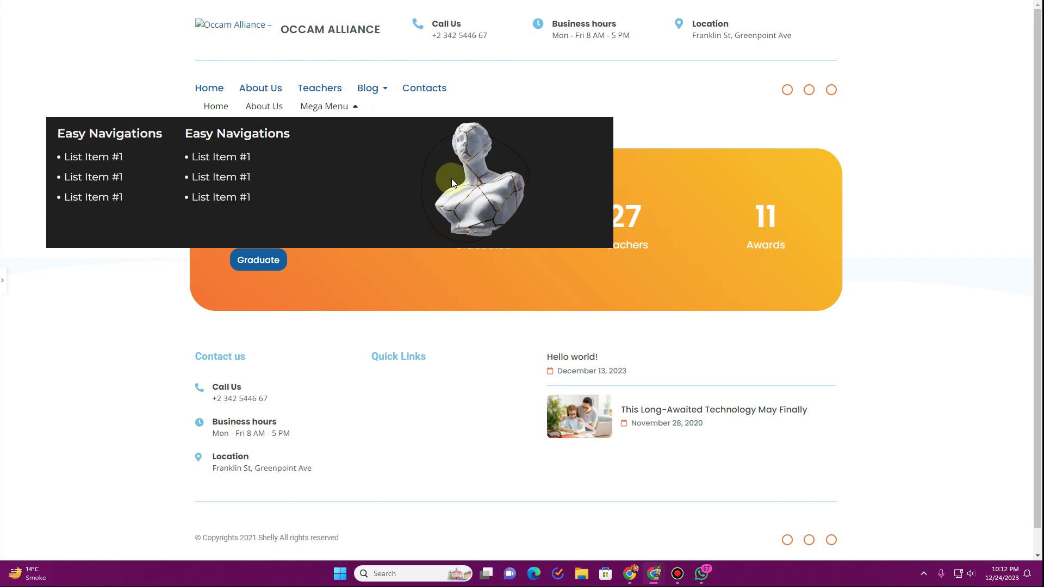
click(5, 283)
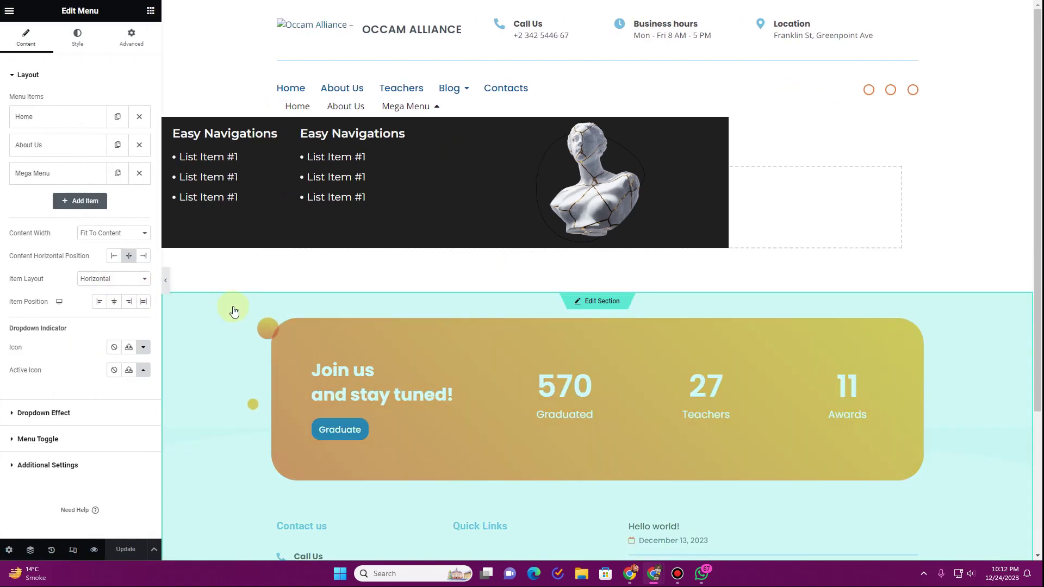